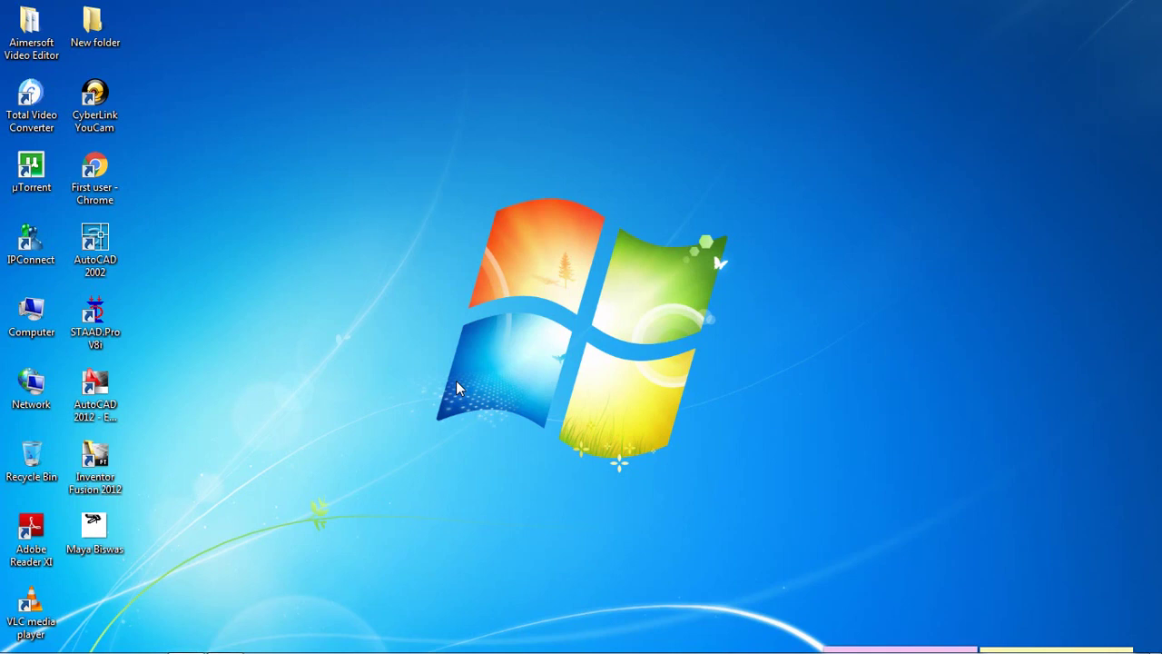
- Start STAAD.Pro and create a Space project named MIrror in meters and kilonewtons, overwriting the existing file and beginning with Add Beam
double_click(95, 323)
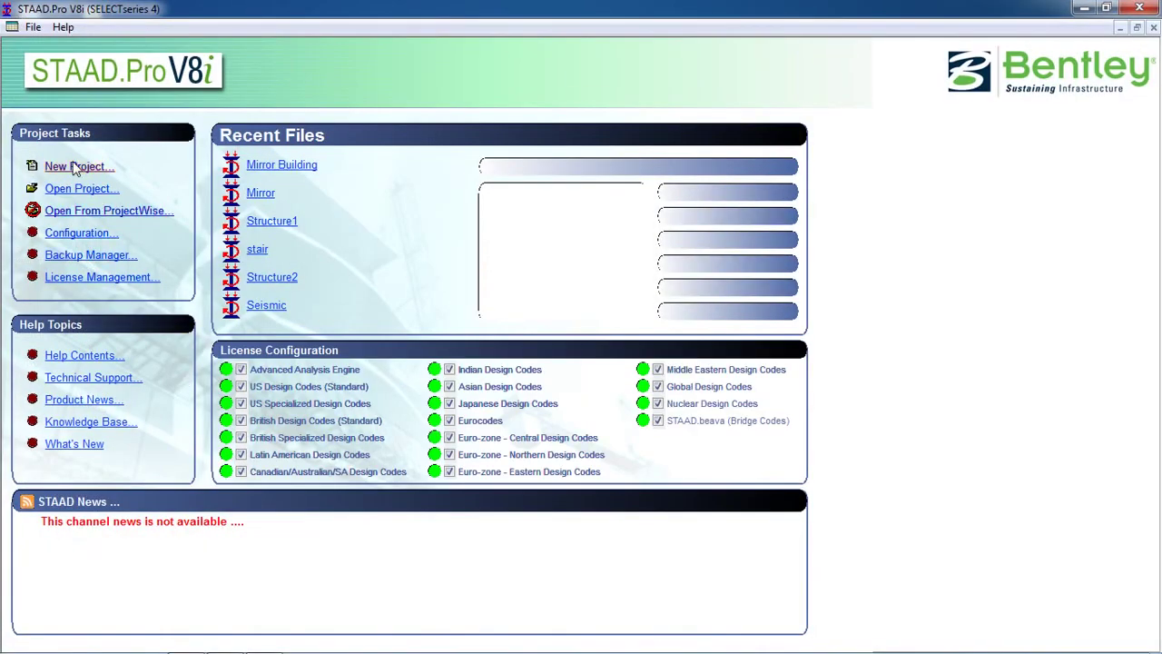
click(79, 166)
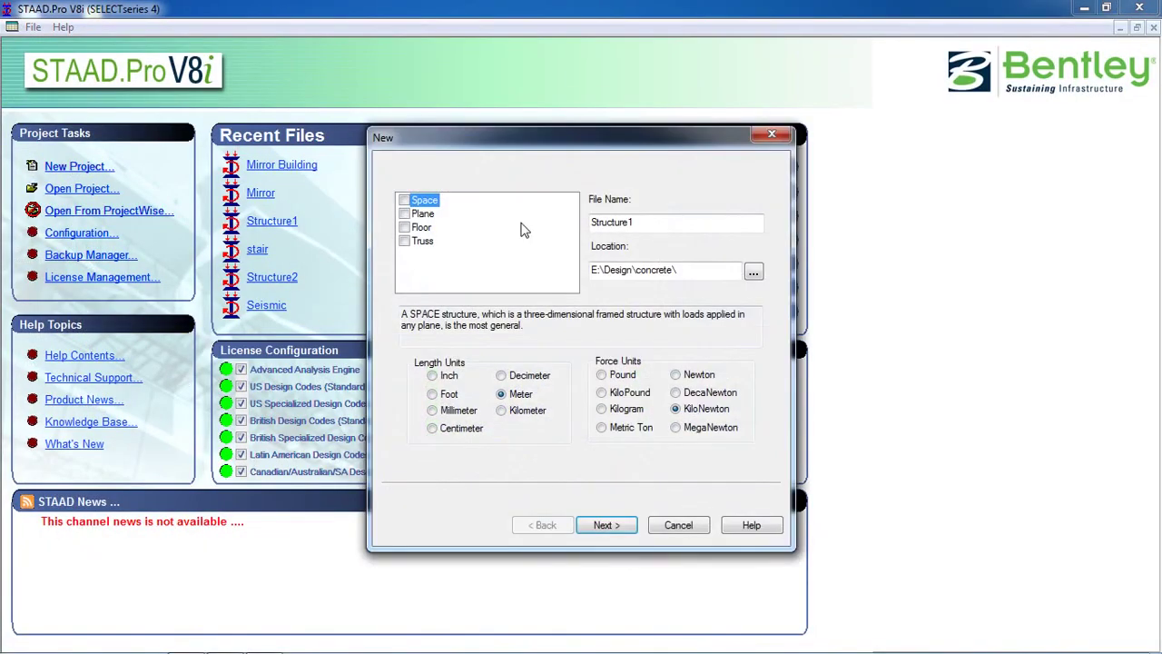
click(405, 200)
key(Tab)
text(MI)
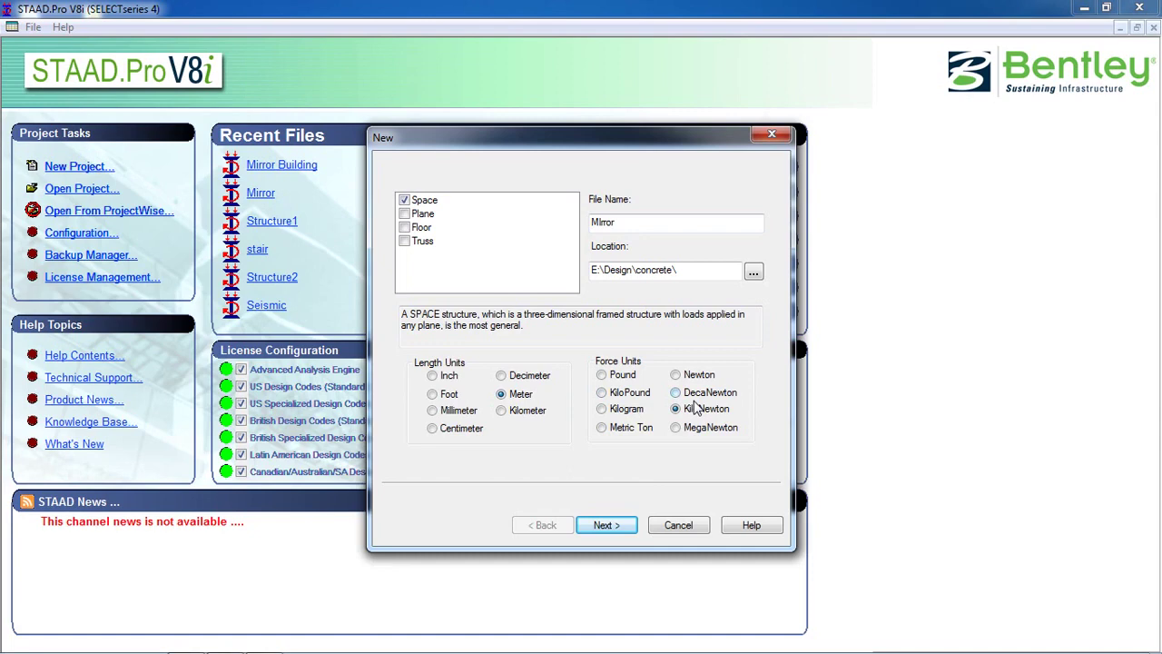
click(626, 525)
click(625, 391)
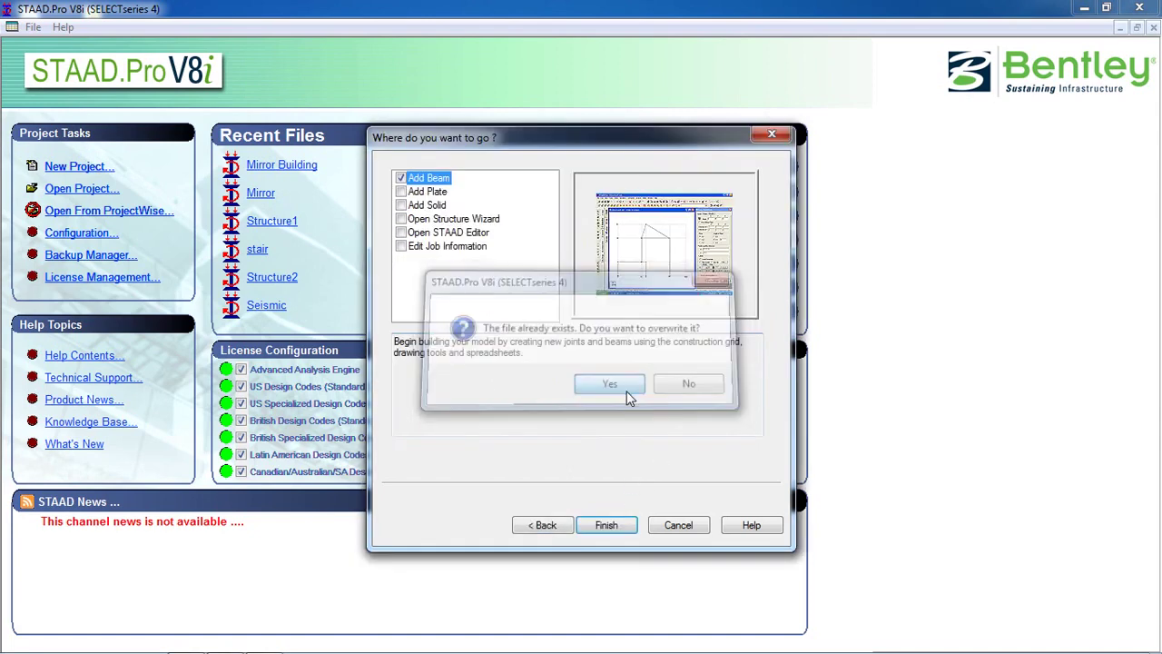
click(606, 524)
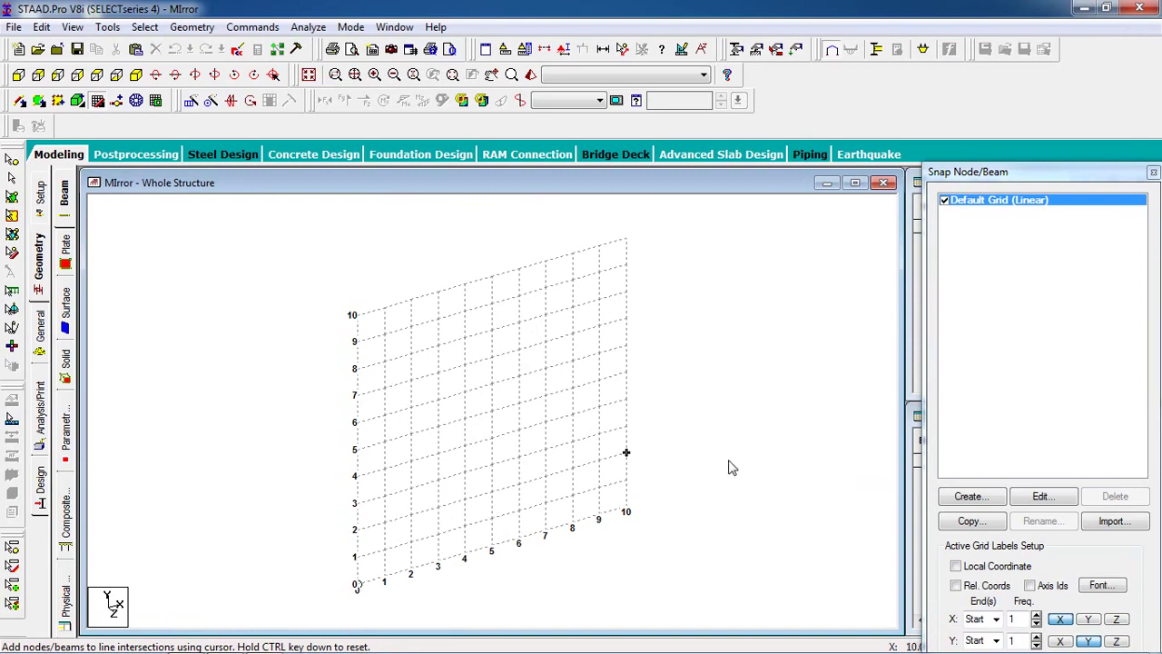
- Edit the default linear grid to the X-Z plane with 20 construction lines along X and 12 along Z
middle_drag(688, 533, 700, 408)
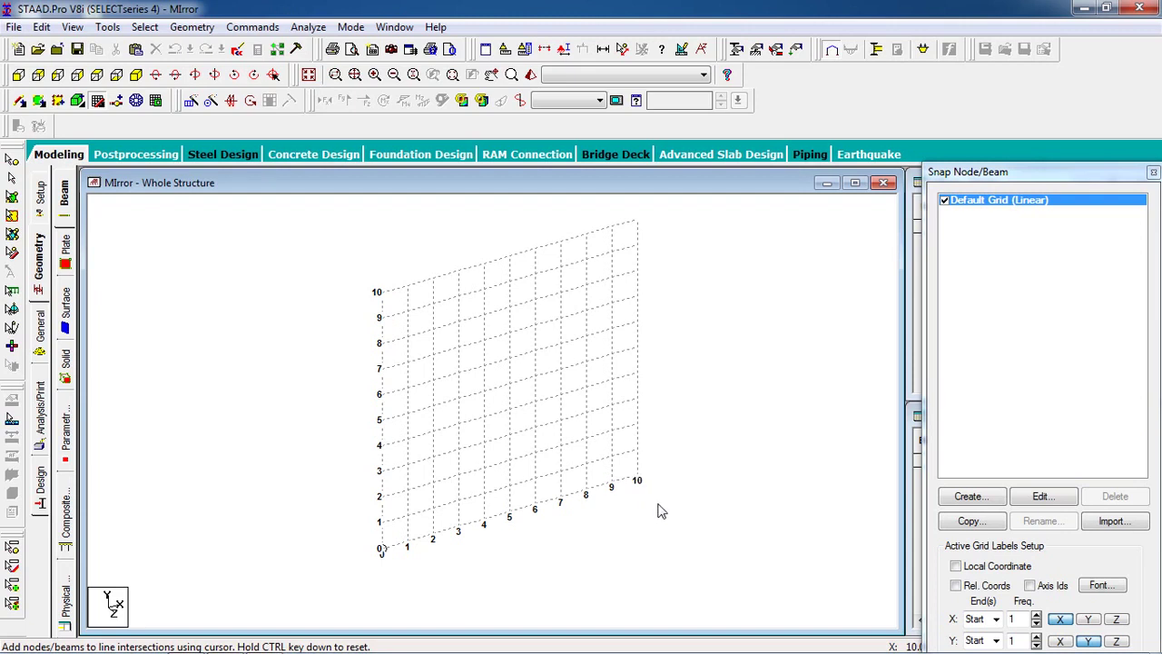
click(1040, 498)
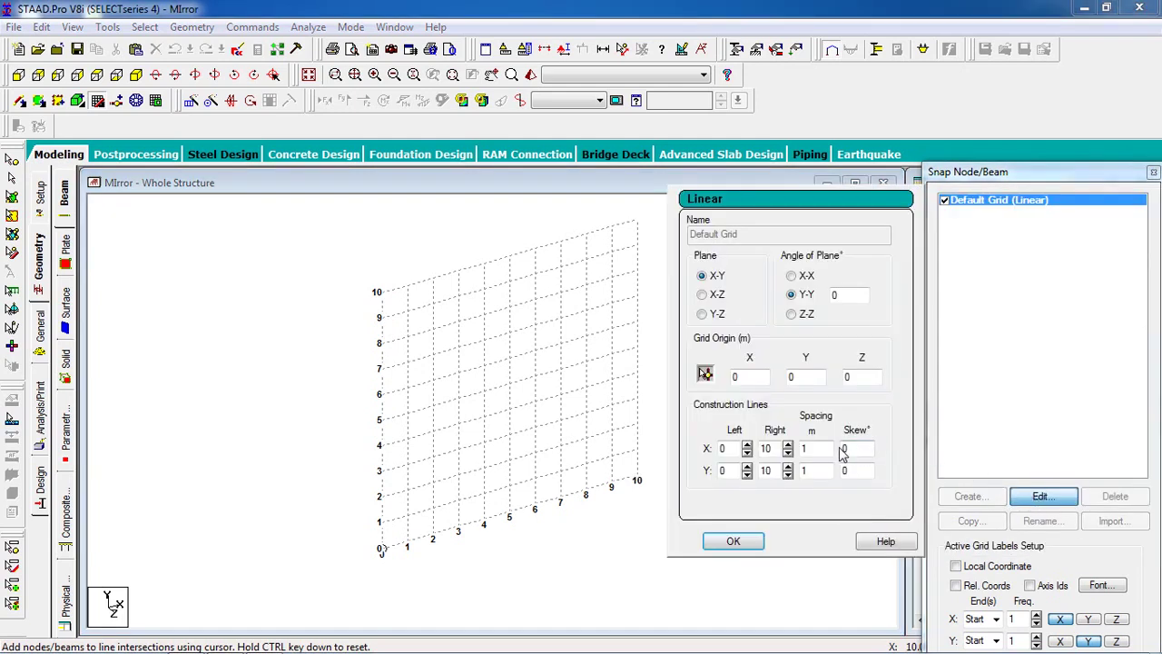
click(710, 299)
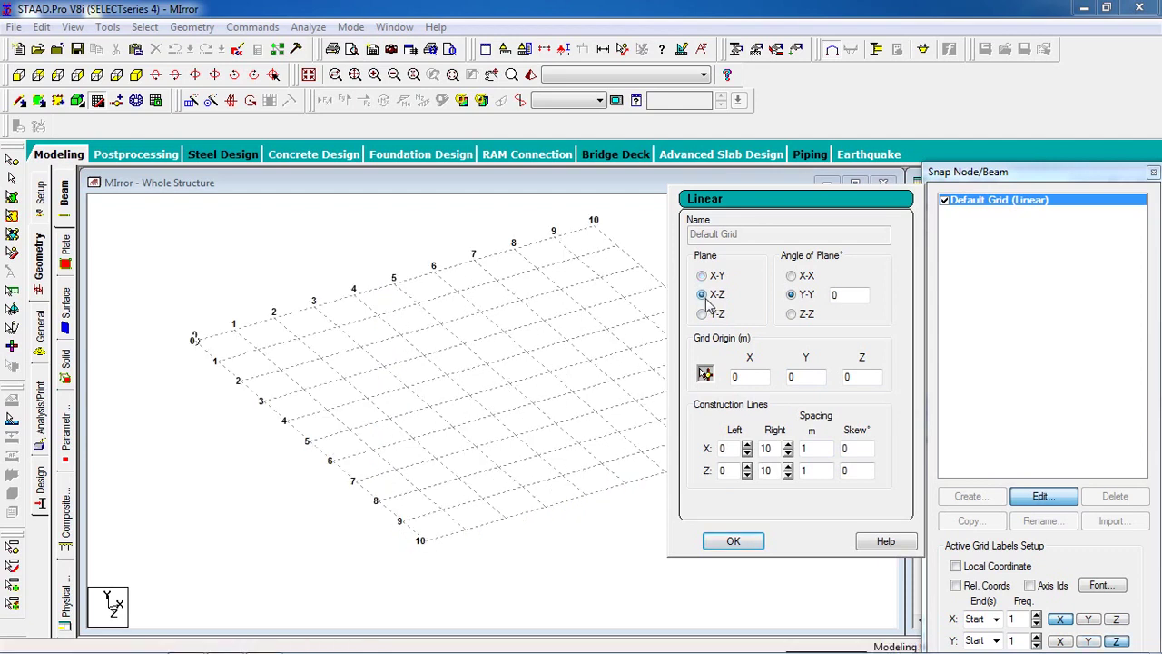
double_click(771, 452)
text(20)
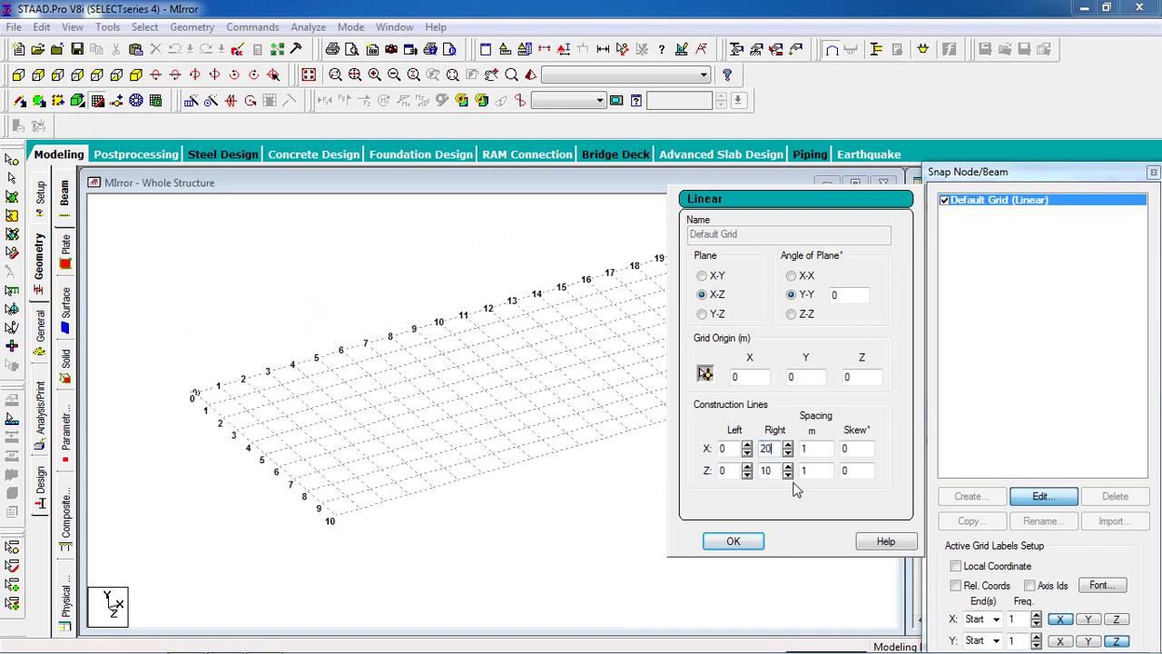
double_click(769, 471)
text(12)
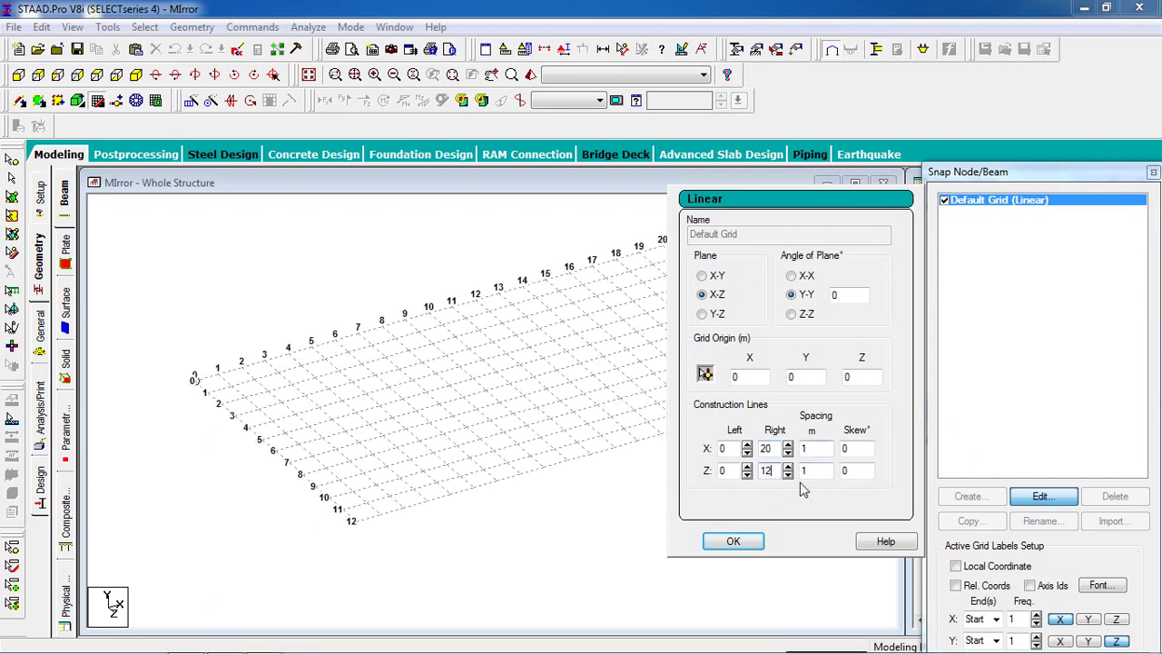
click(733, 540)
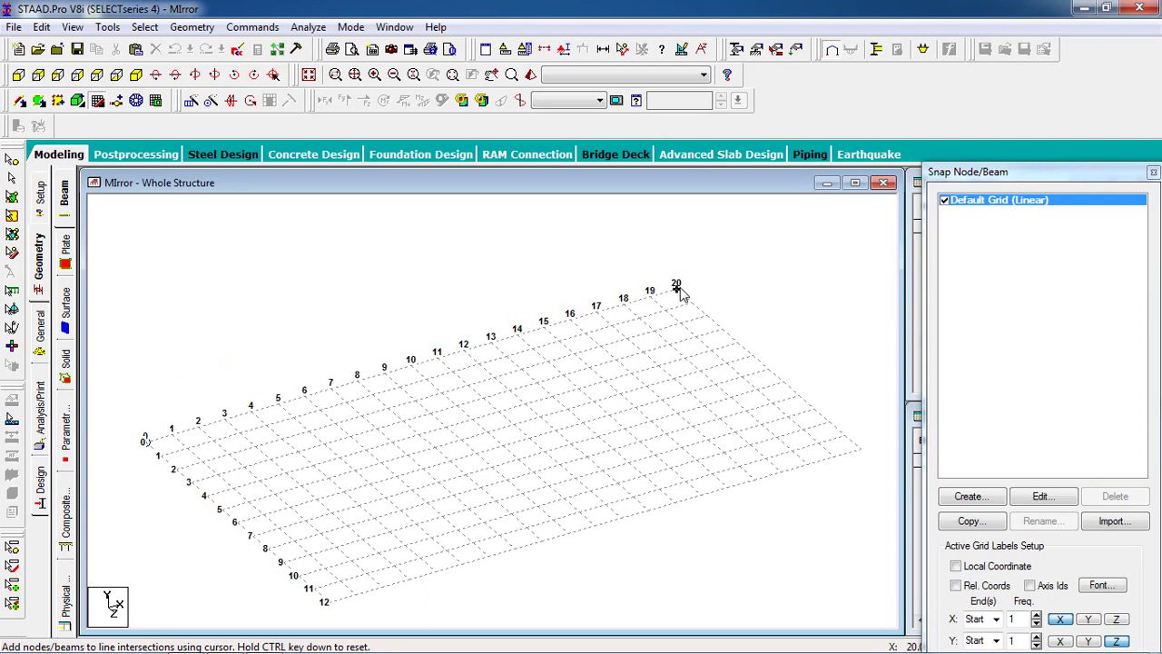
- Draw stepped beams through grid points (X, Z) (20,0), (17,0), (17,3), (14,3), (14,6), (11,6) and (11,9)
click(677, 287)
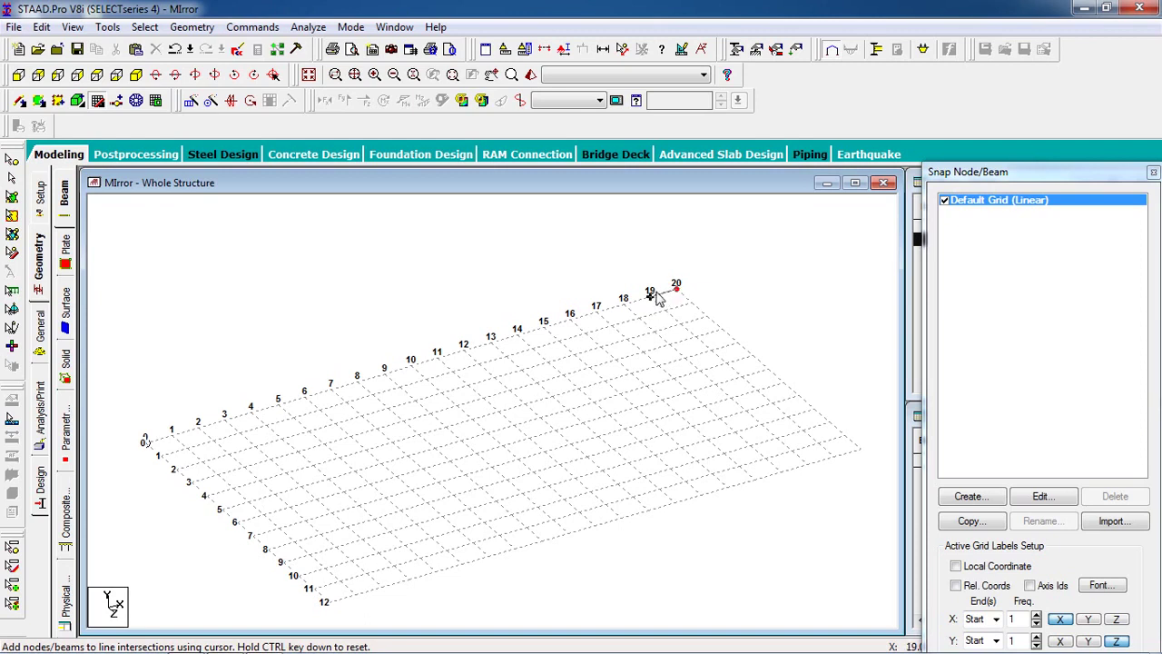
click(597, 310)
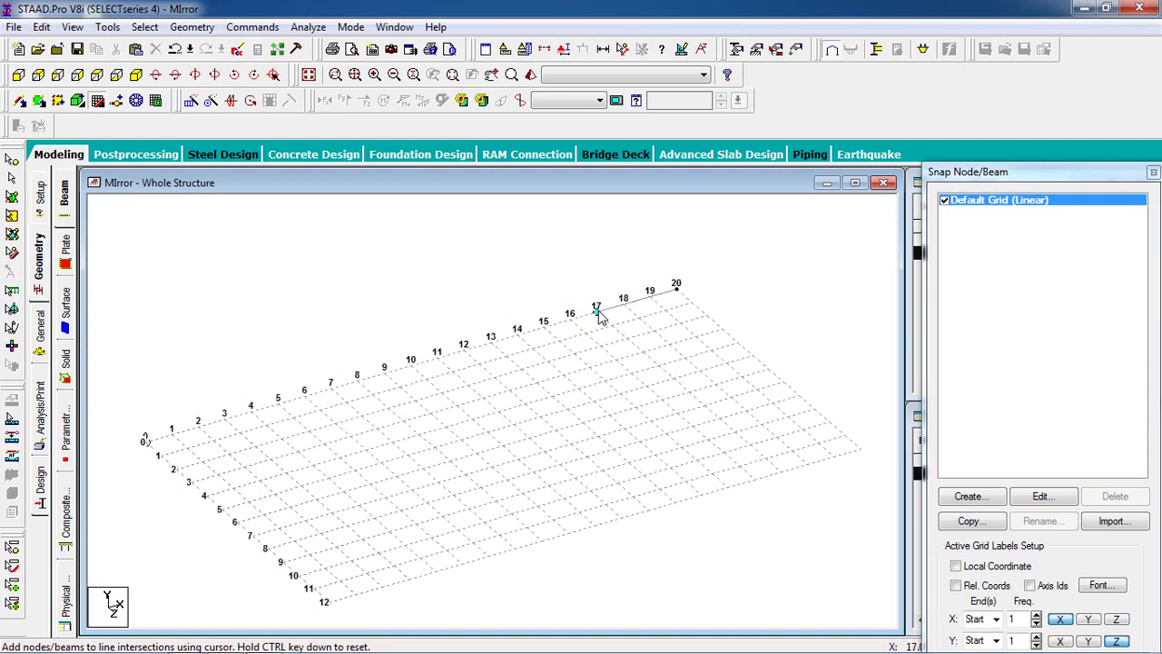
click(643, 352)
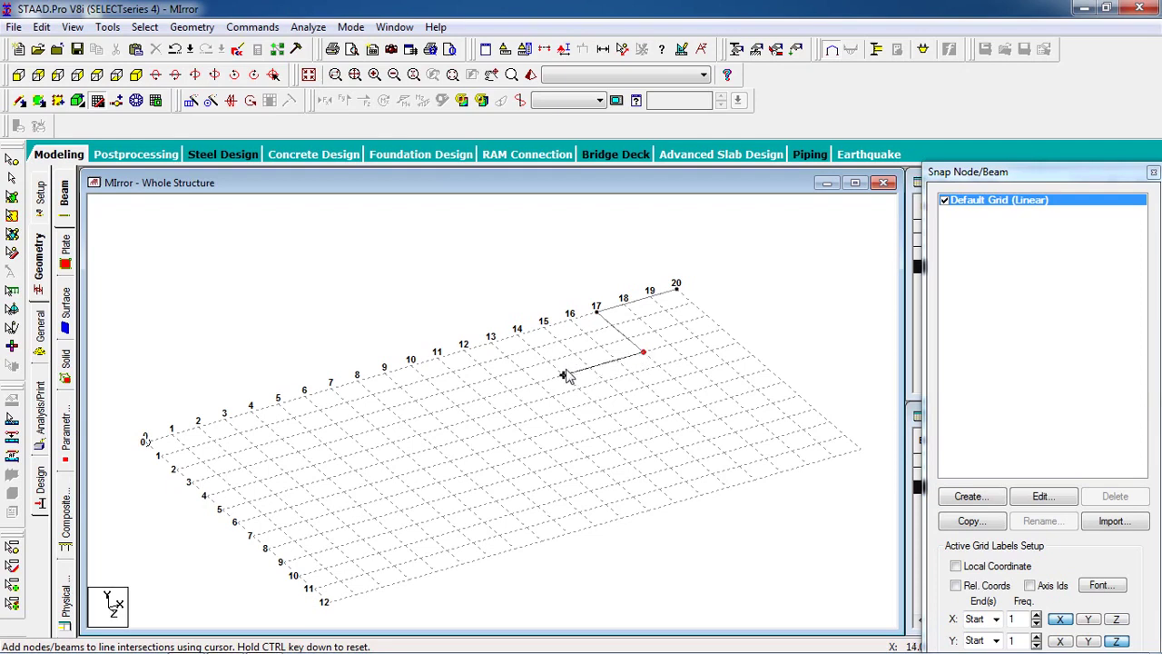
click(563, 375)
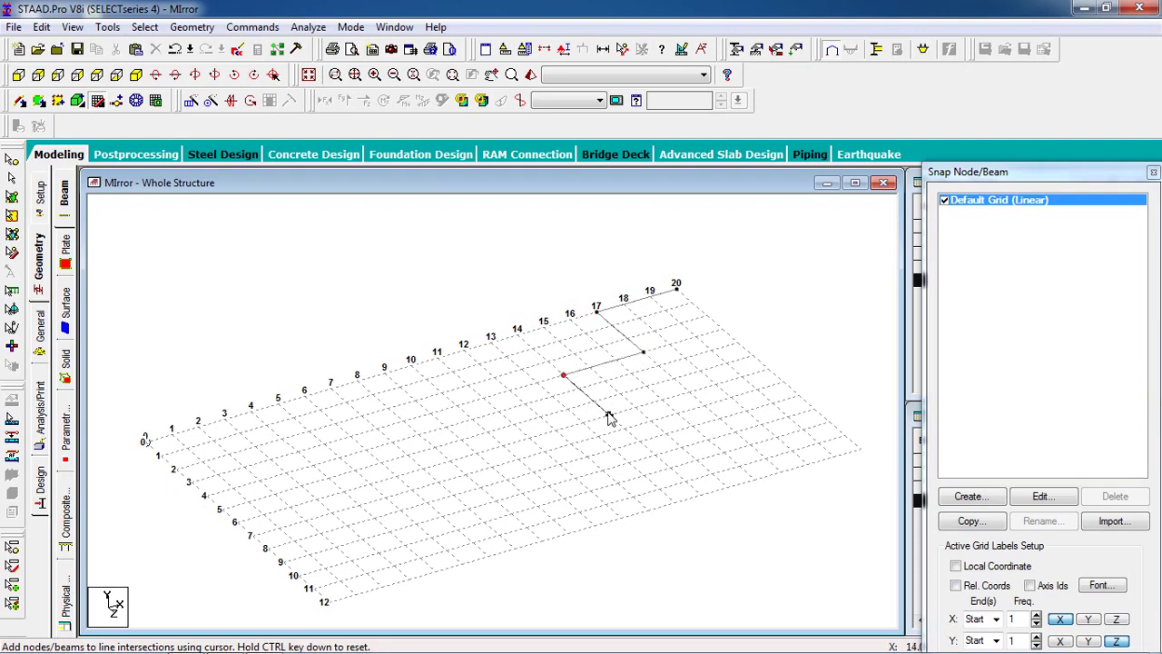
click(609, 415)
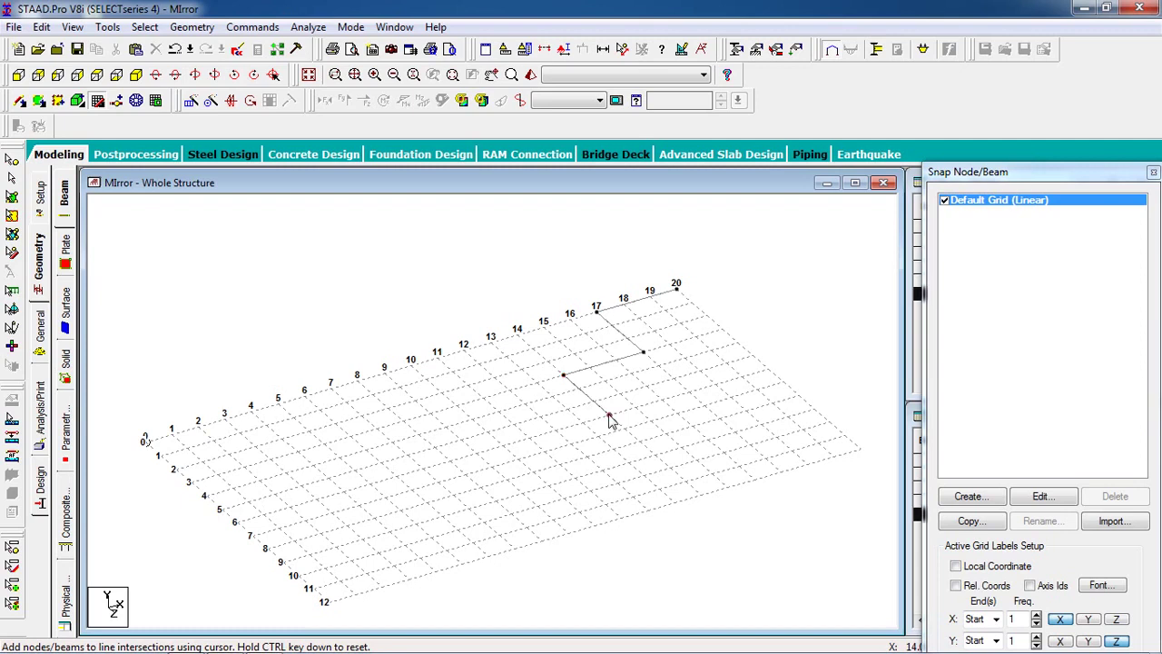
click(529, 439)
click(574, 478)
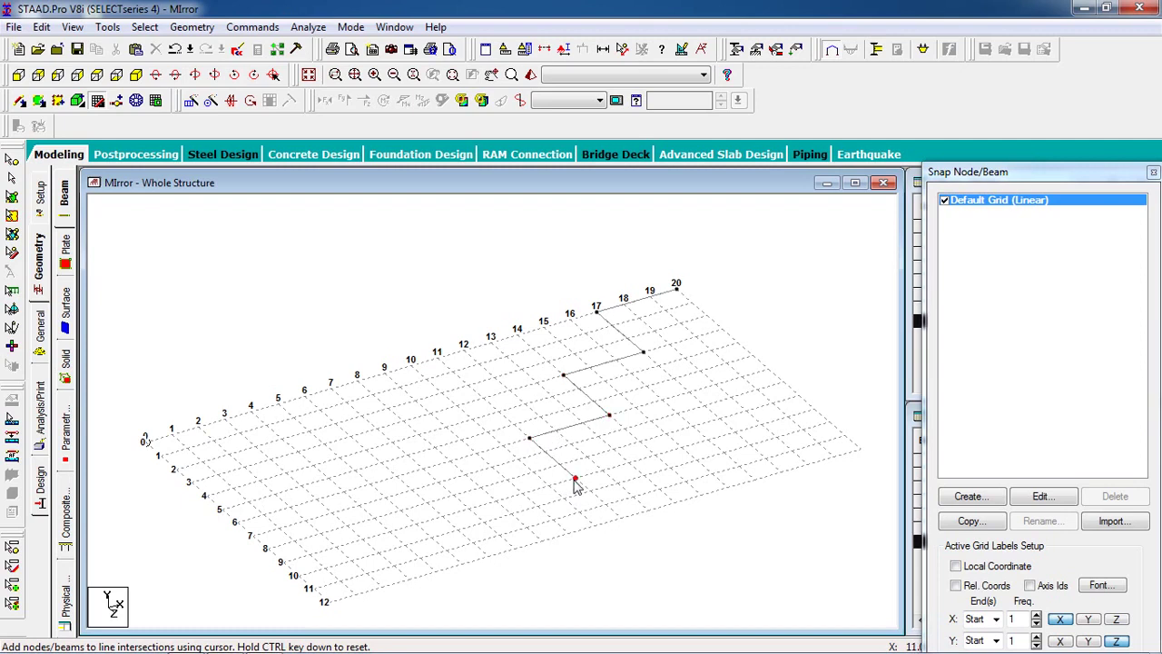
- Continue the beam outline from (11,9) through grid points (8,9), (7,10), (6,12) and (11,12)
click(496, 501)
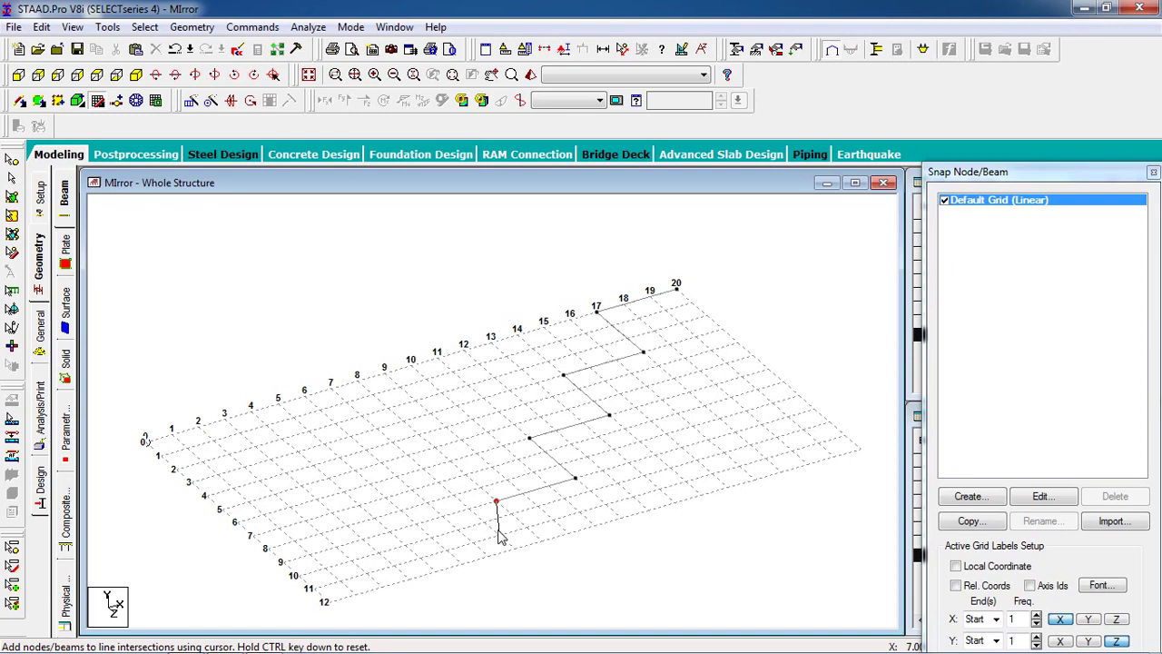
click(484, 522)
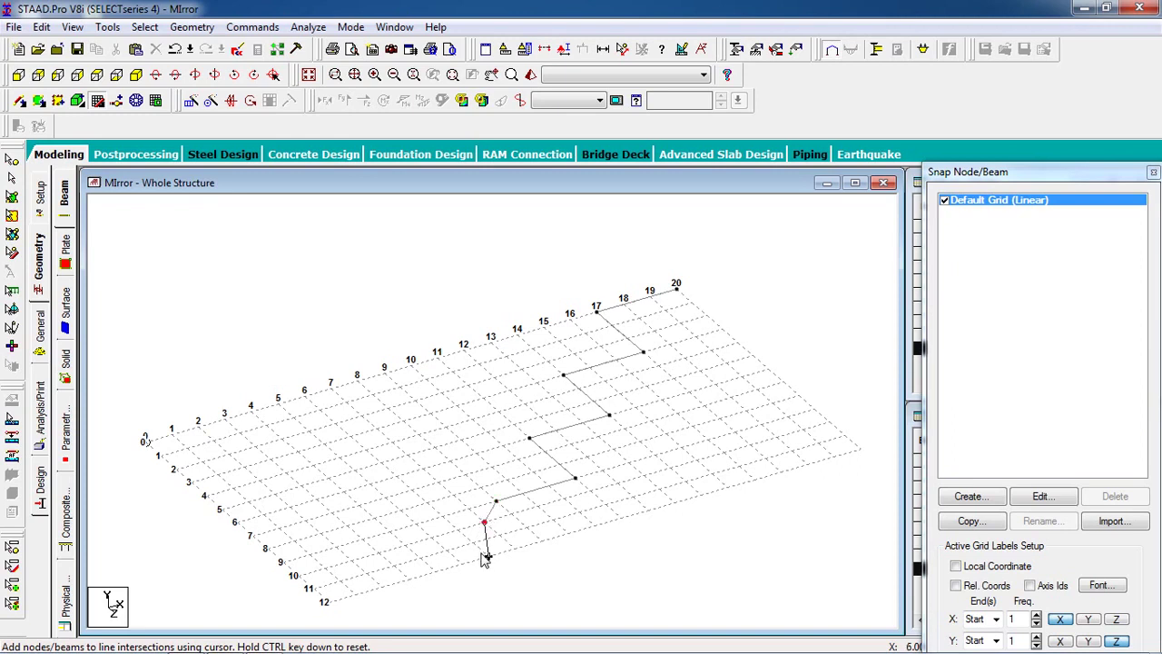
click(488, 556)
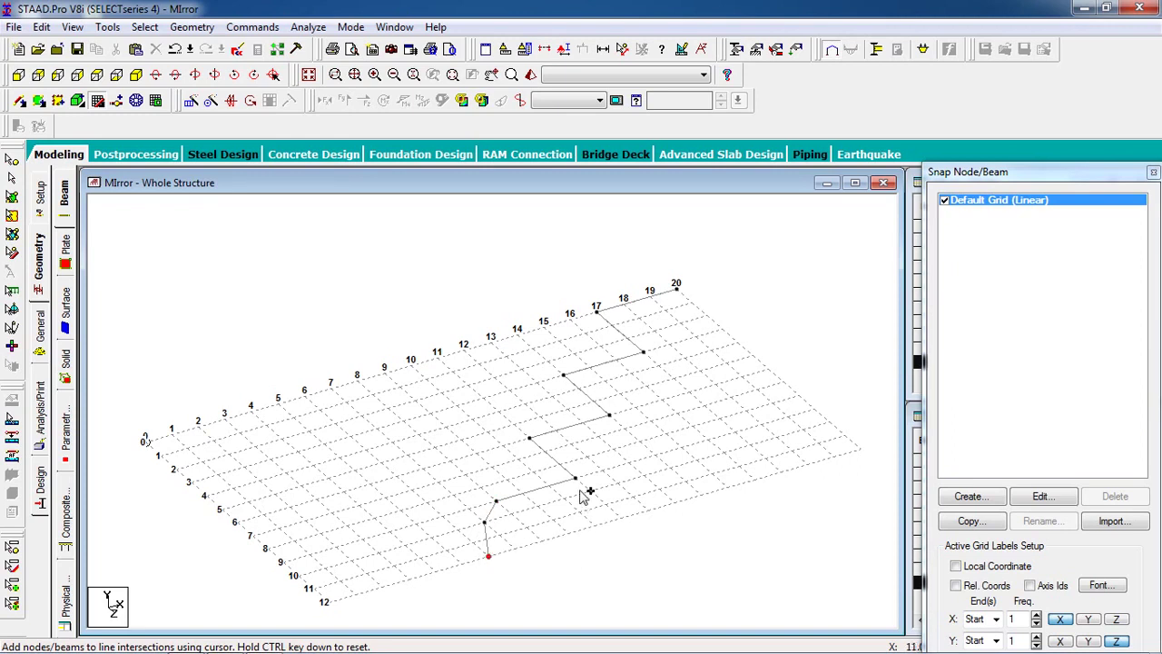
click(621, 518)
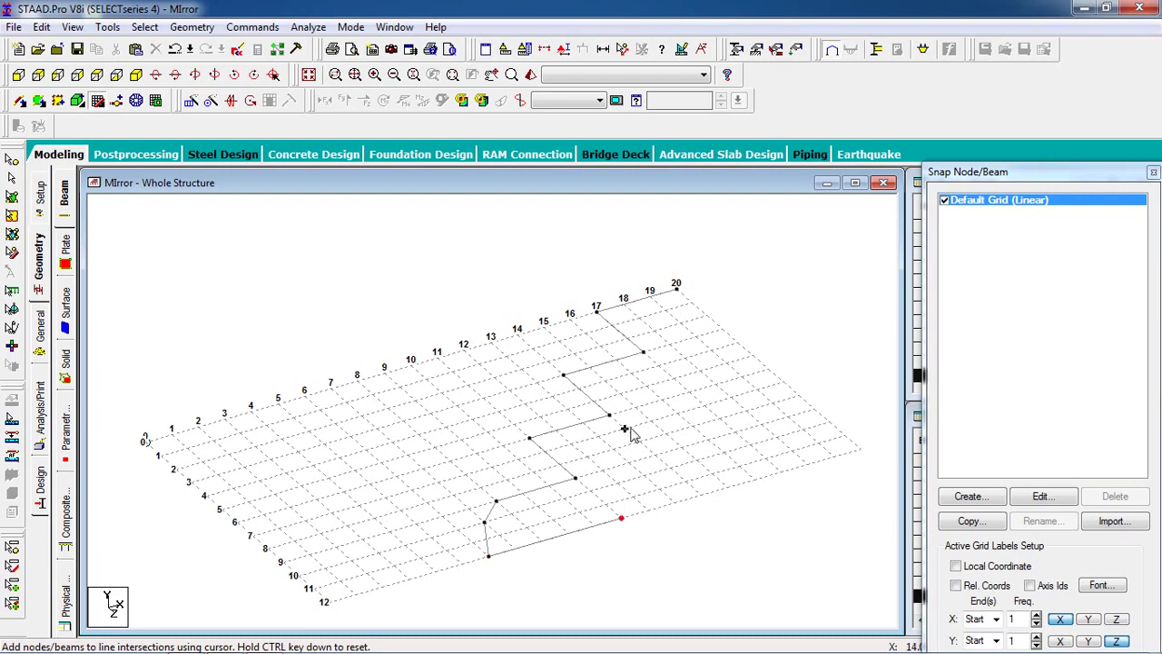
- Extend the outline along Z = 12 to X = 20, and along X = 20 to Z = 3, with nodes every 3 m
click(701, 494)
click(781, 473)
click(860, 449)
click(769, 370)
click(723, 329)
key(Escape)
- Add single interior nodes at grid points (17,6), (14,9) and (17,9), and close the snap grid
click(689, 393)
click(656, 456)
click(737, 435)
click(102, 95)
scroll(435, 349, down, 1)
middle_drag(317, 441, 308, 389)
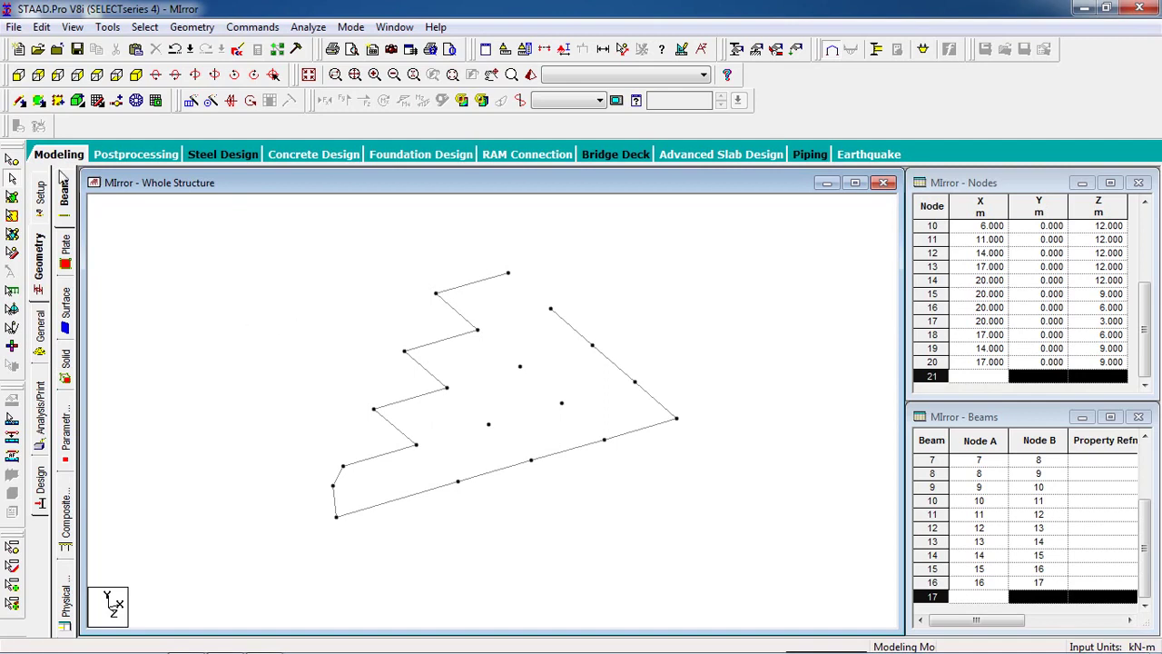
- Add beams joining (20,0) to (20,3), (17,3) to (20,3), and (17,3) through (17,6) to (20,6)
click(20, 125)
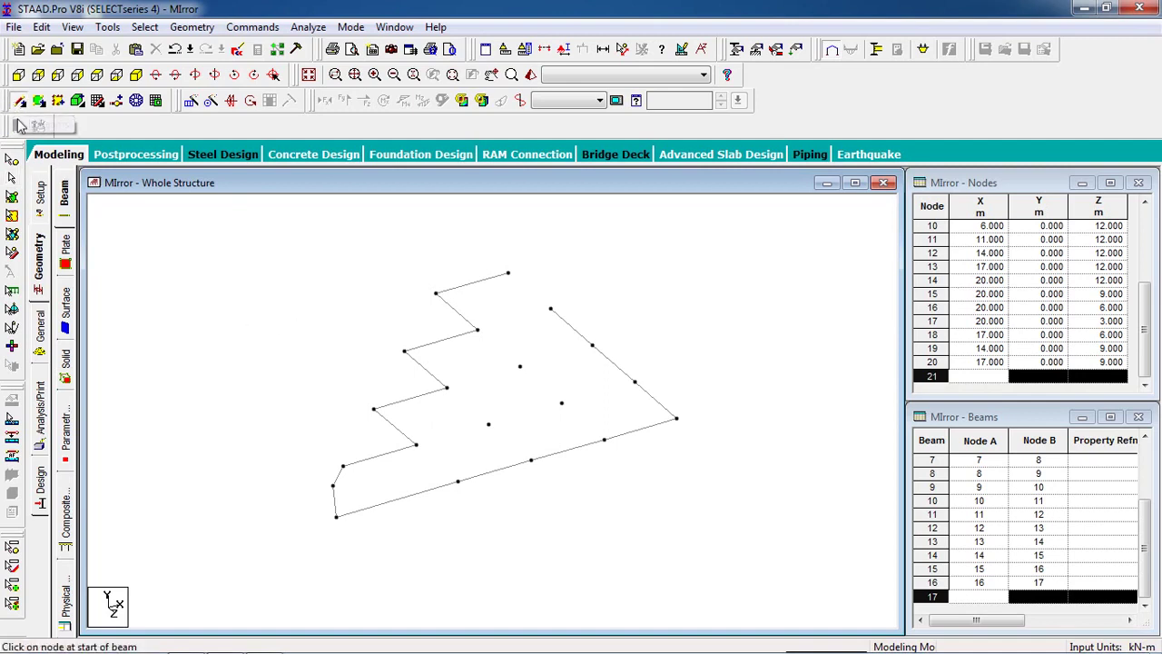
mouse_move(508, 275)
mouse_down()
mouse_move(549, 295)
mouse_move(551, 309)
mouse_up()
drag(479, 331, 550, 310)
mouse_move(478, 332)
mouse_down()
mouse_move(511, 364)
mouse_move(537, 370)
mouse_move(591, 349)
mouse_up()
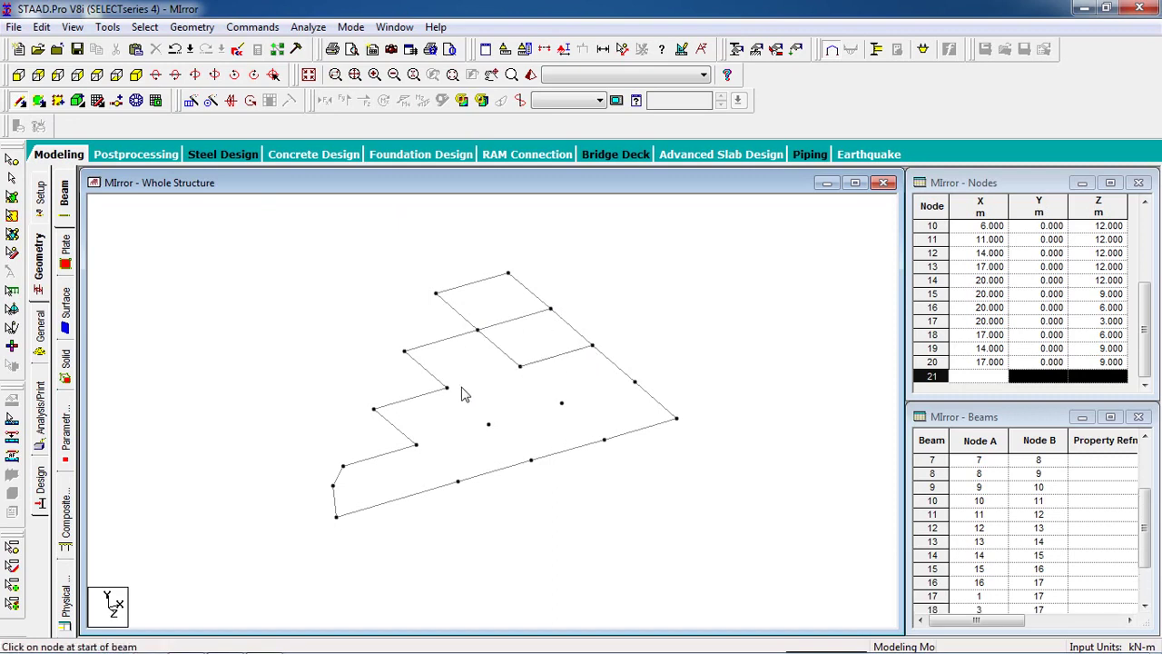
click(449, 396)
click(639, 374)
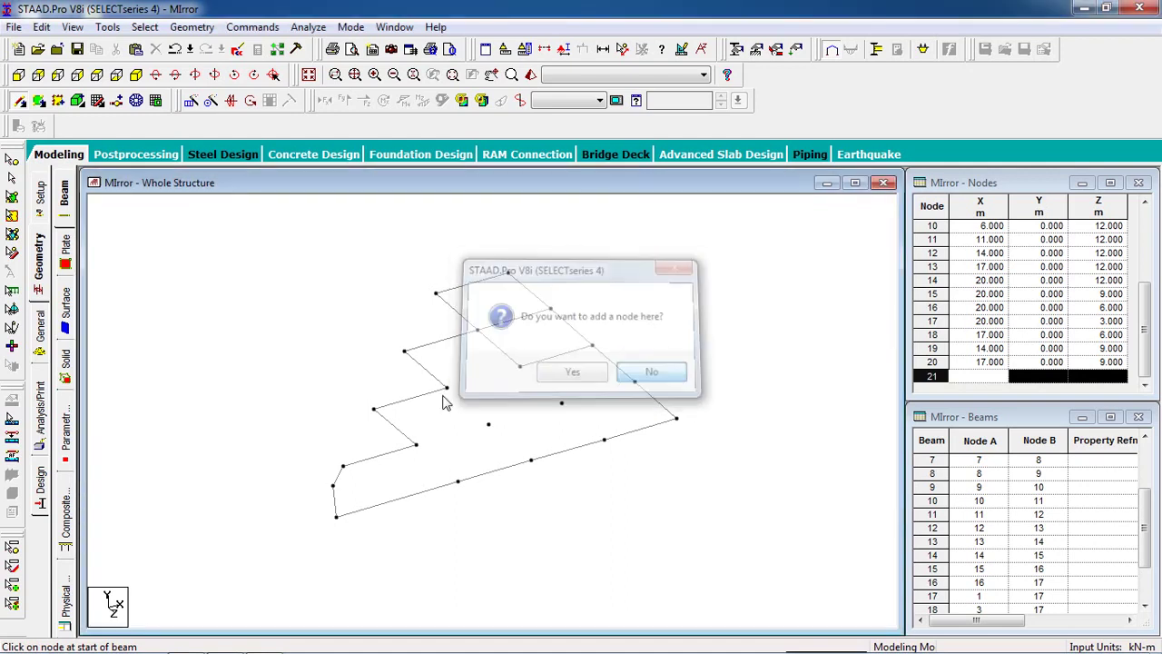
- Add beams linking the remaining interior nodes to each other and to the outline nodes, completing the floor grid between X = 11 and X = 20
mouse_move(448, 388)
mouse_down()
mouse_move(547, 376)
mouse_move(522, 368)
mouse_move(562, 403)
mouse_move(634, 383)
mouse_up()
drag(562, 403, 604, 440)
drag(492, 430, 562, 404)
drag(492, 431, 530, 460)
drag(421, 445, 450, 392)
drag(420, 451, 448, 482)
scroll(285, 333, down, 2)
middle_drag(434, 487, 366, 493)
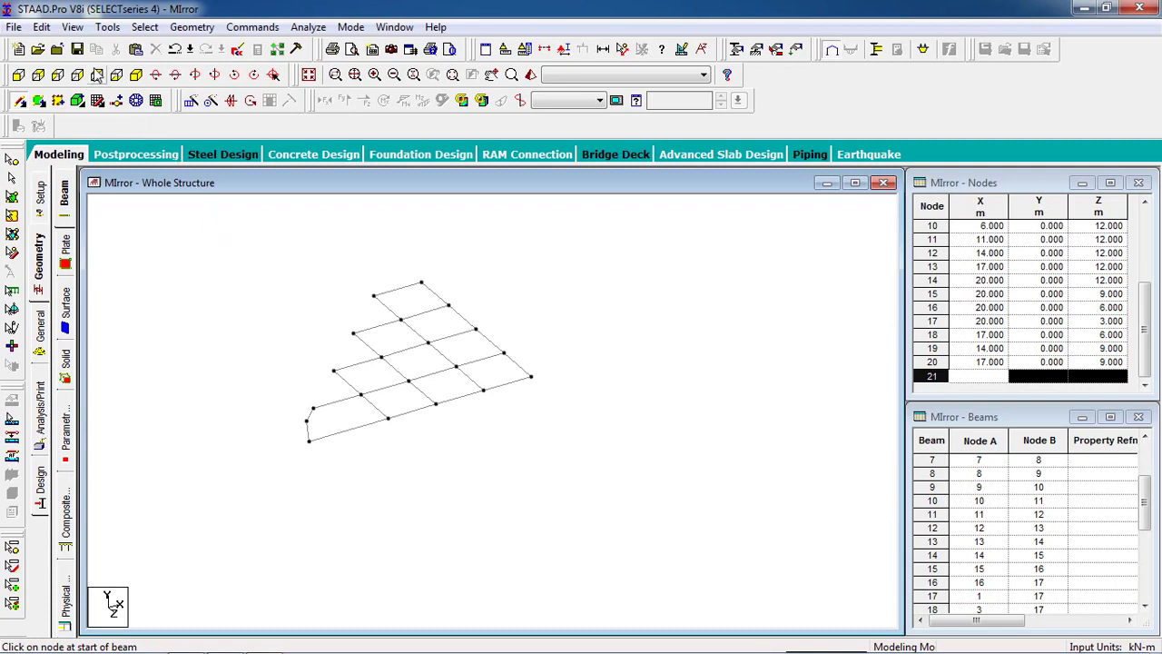
- Copy all floor nodes except the one at (7,10) and paste them with a Y offset of -3 m
click(12, 161)
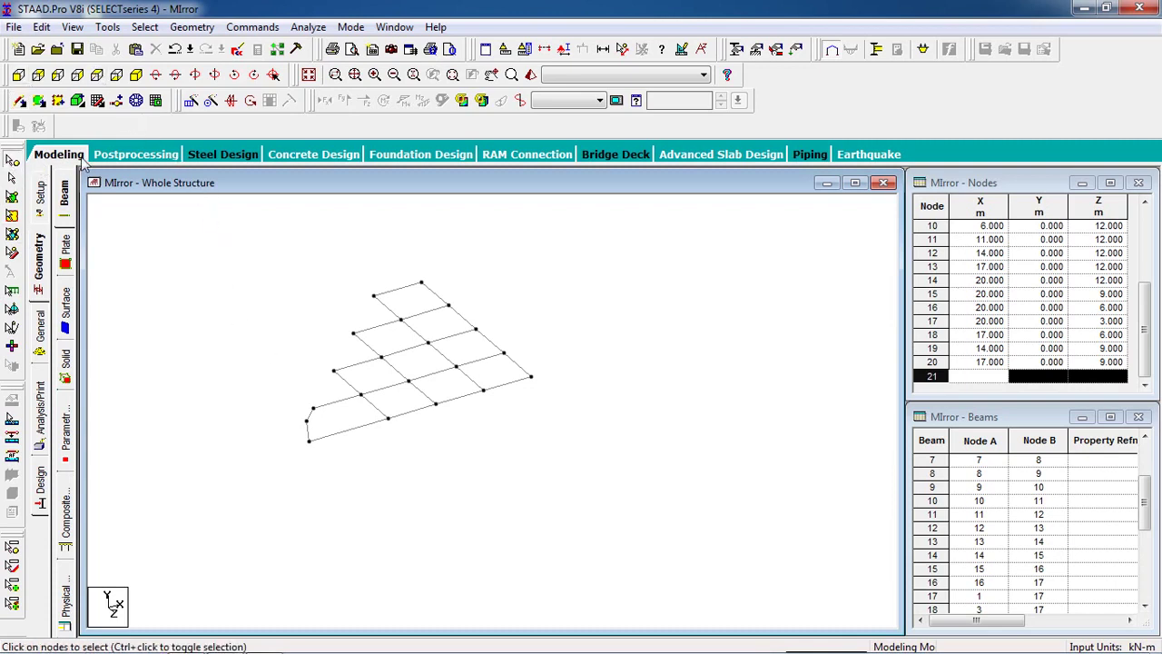
scroll(359, 281, down, 2)
scroll(389, 358, up, 3)
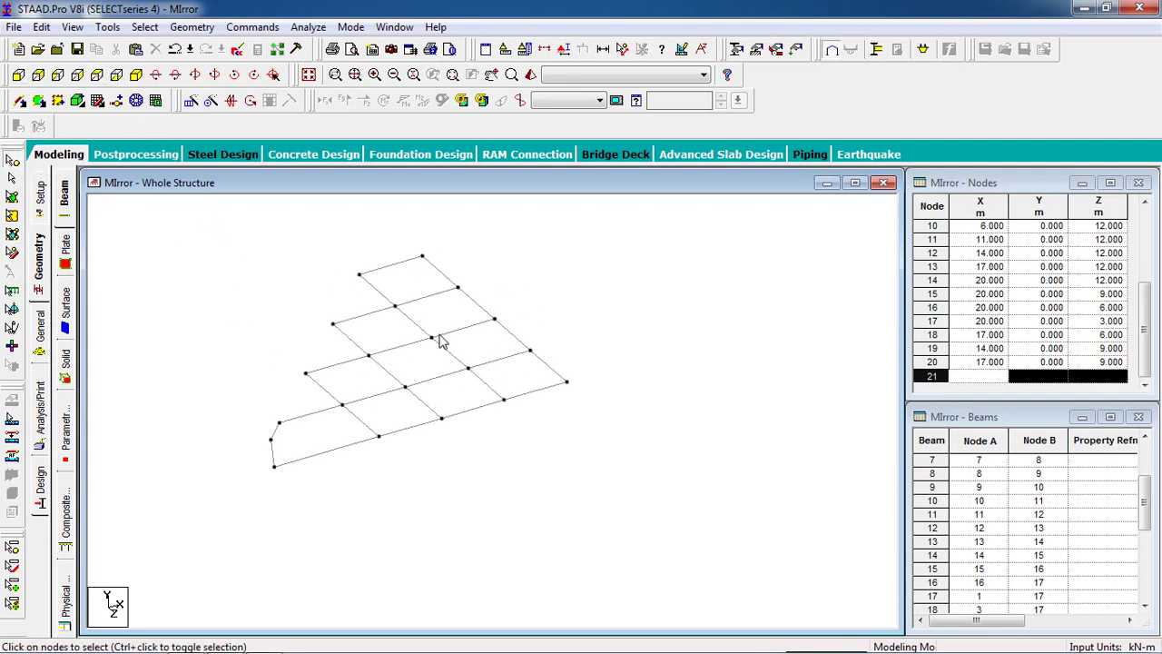
drag(686, 225, 82, 569)
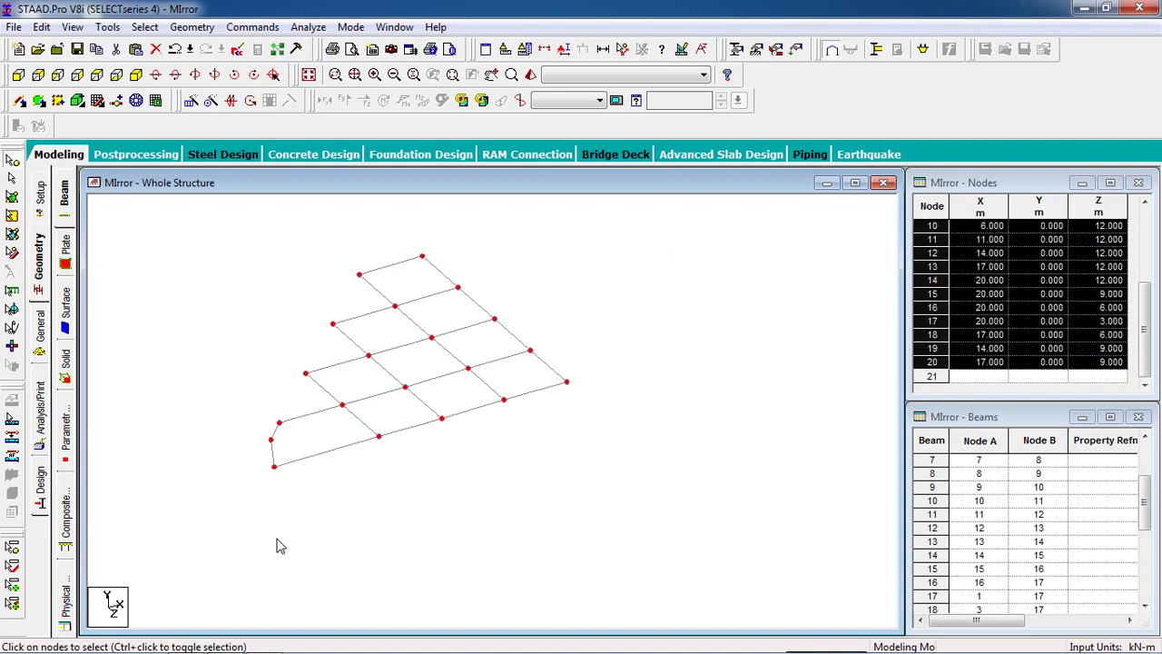
middle_drag(278, 545, 318, 550)
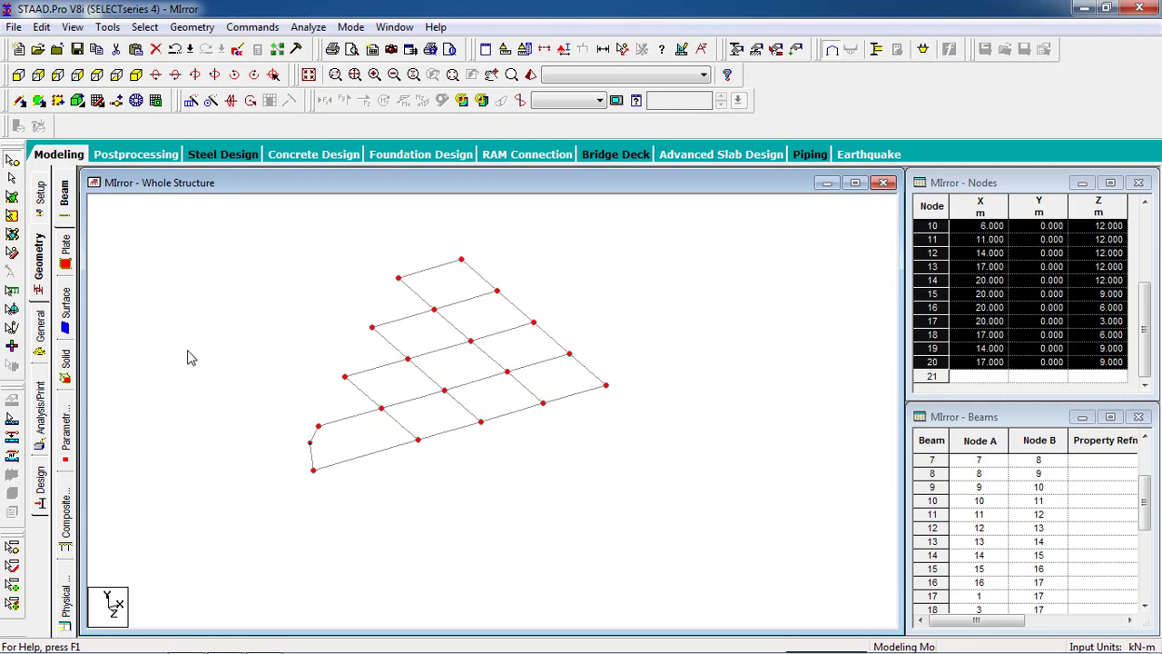
key(ctrl+v)
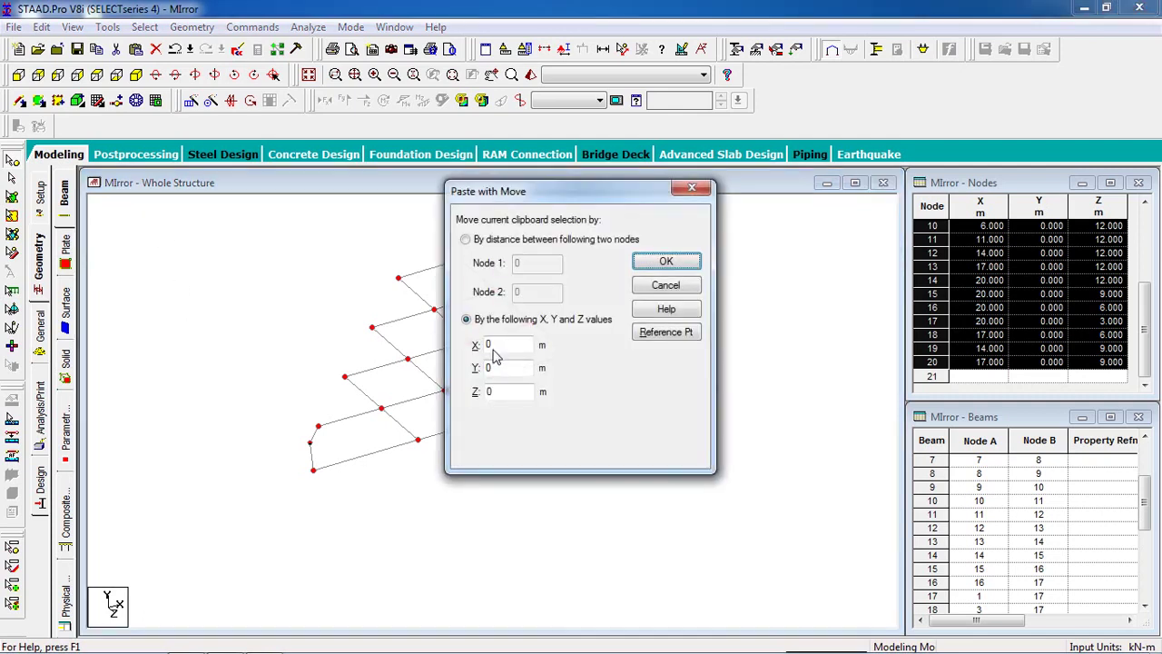
double_click(505, 368)
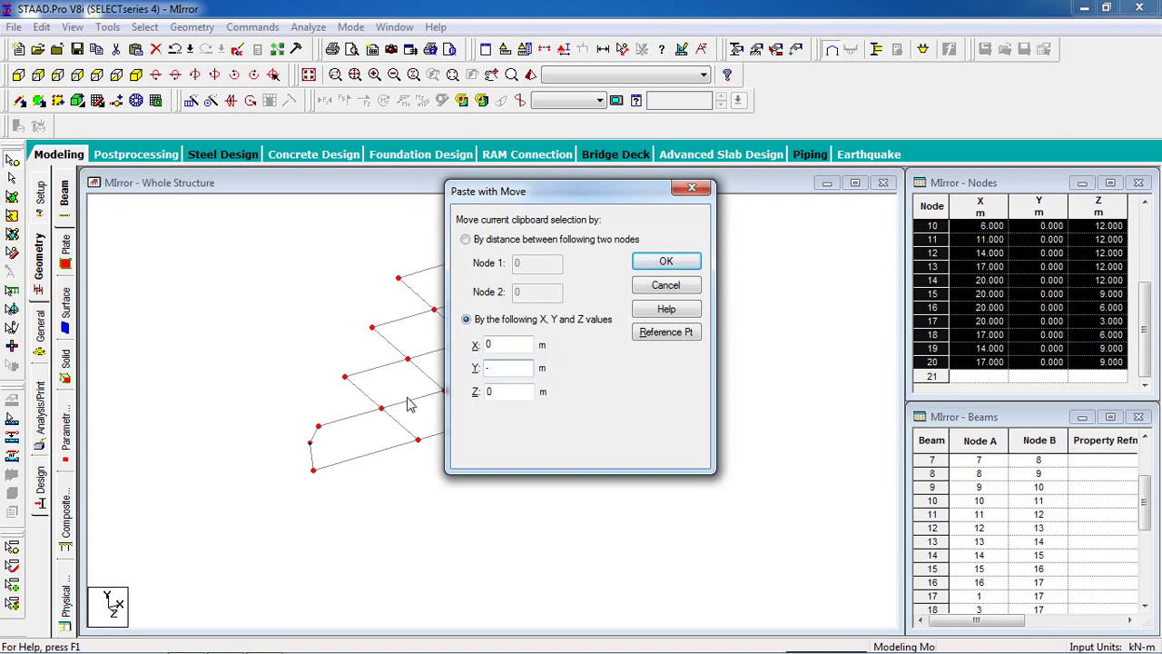
click(667, 262)
click(677, 413)
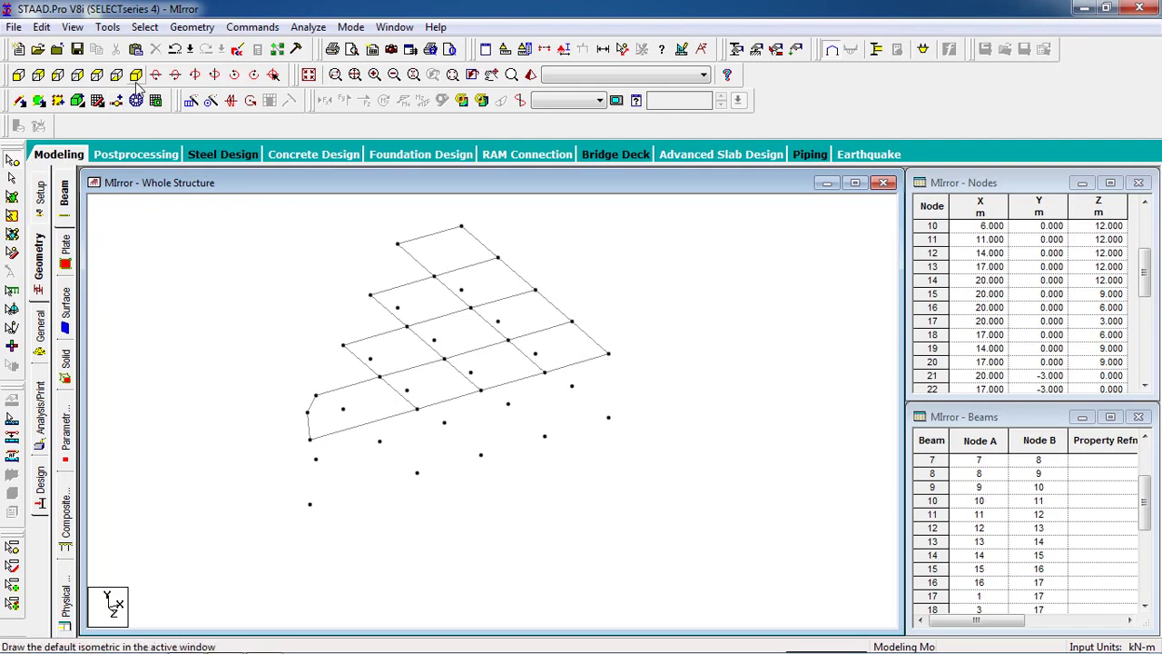
- Select all upper and lower nodes and connect them with beams along the Y axis to form the columns
drag(787, 218, 233, 557)
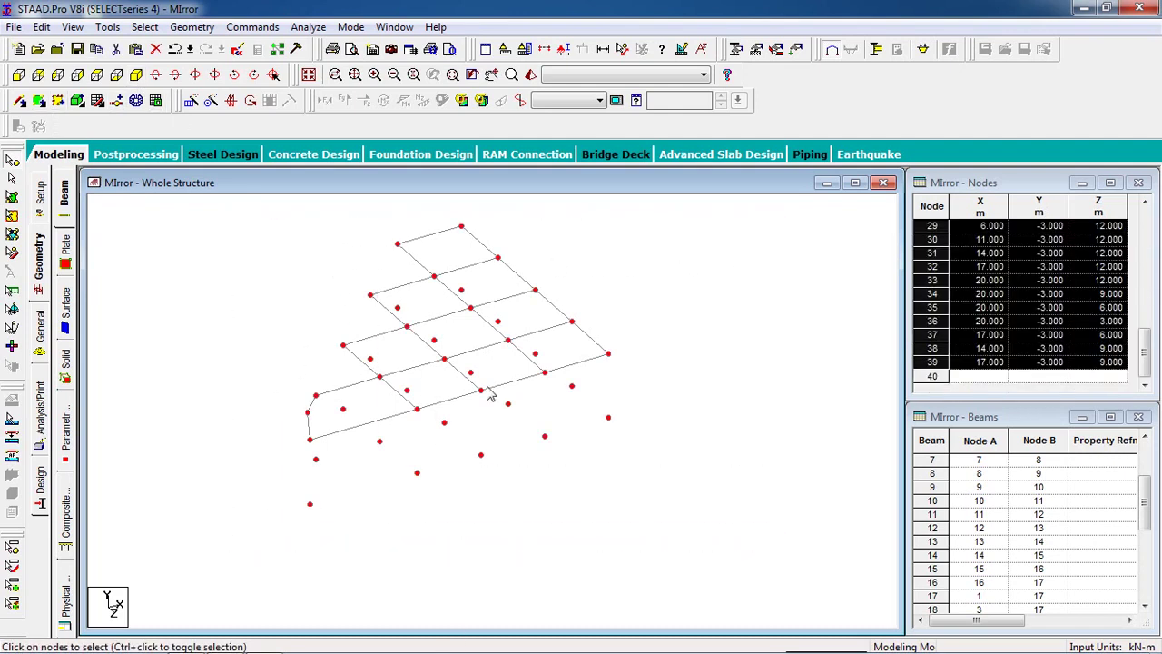
click(188, 30)
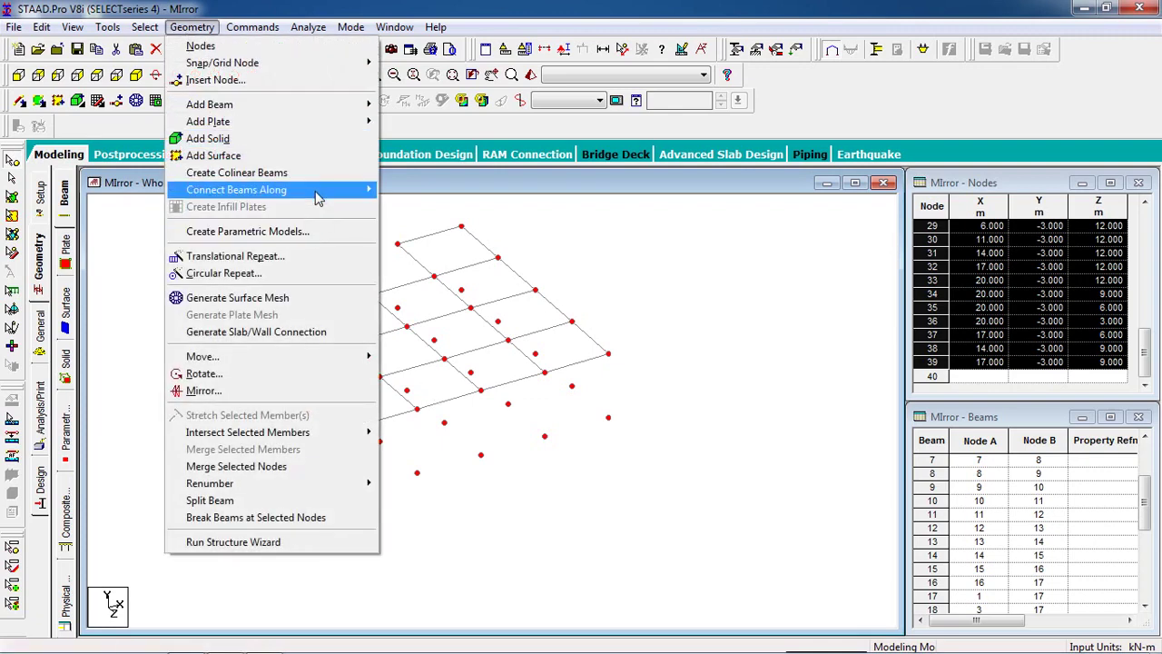
mouse_move(318, 198)
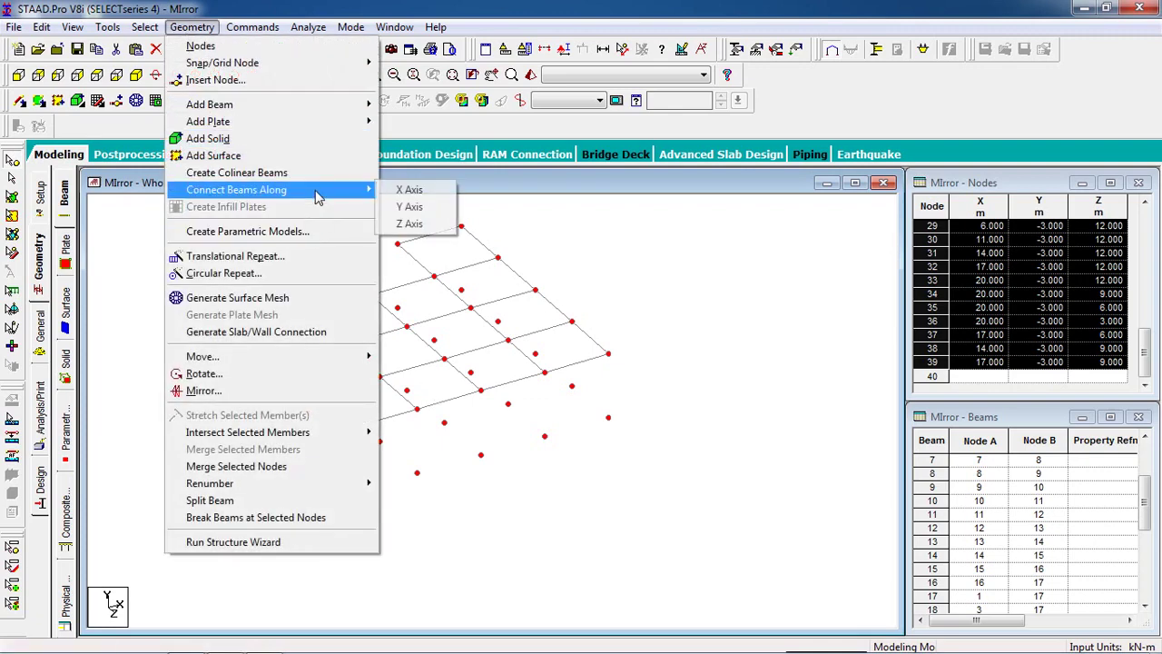
click(411, 208)
click(636, 369)
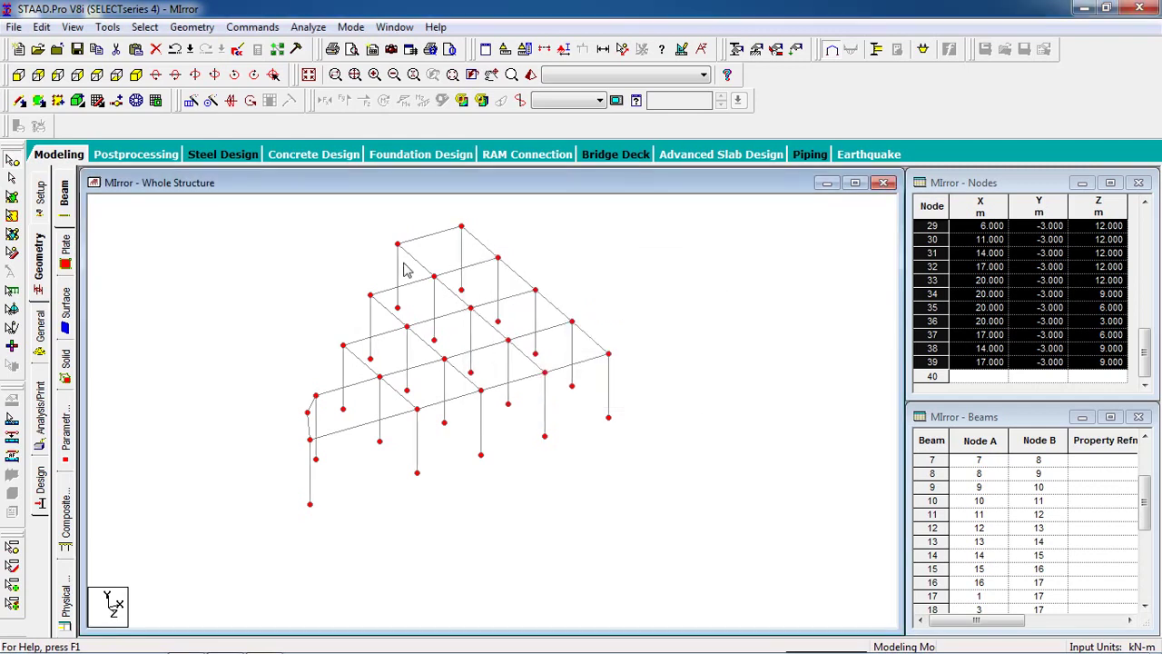
click(696, 352)
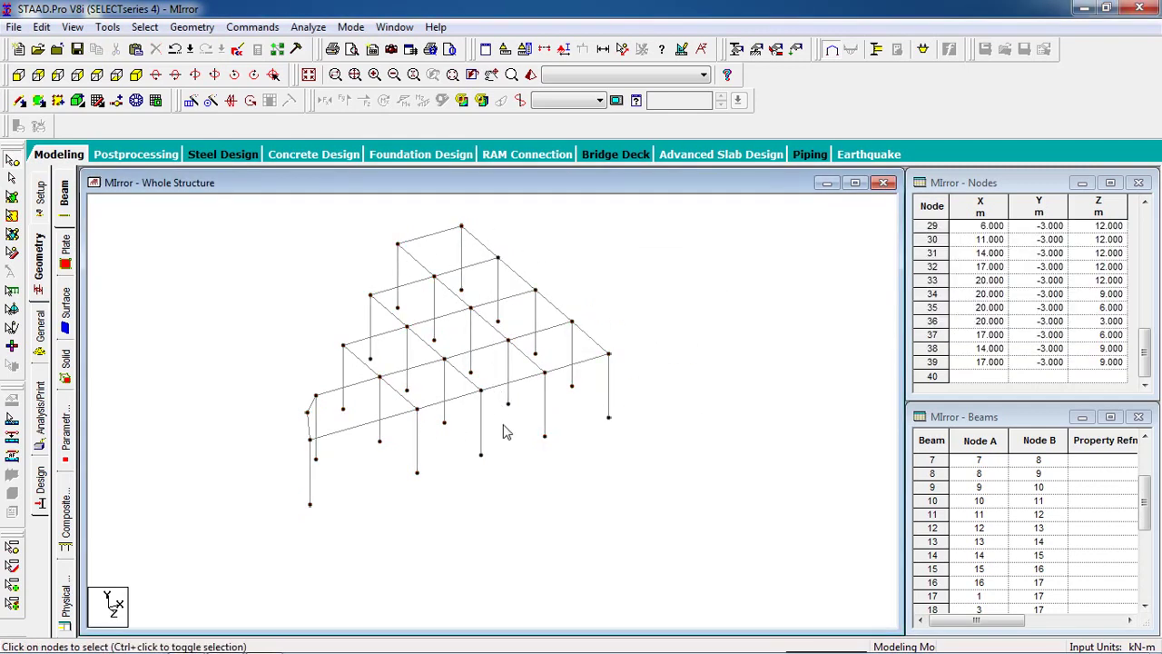
- Define a rectangular concrete section with YD 0.5 m and ZD 0.5 m in the whole-structure properties
scroll(513, 440, down, 2)
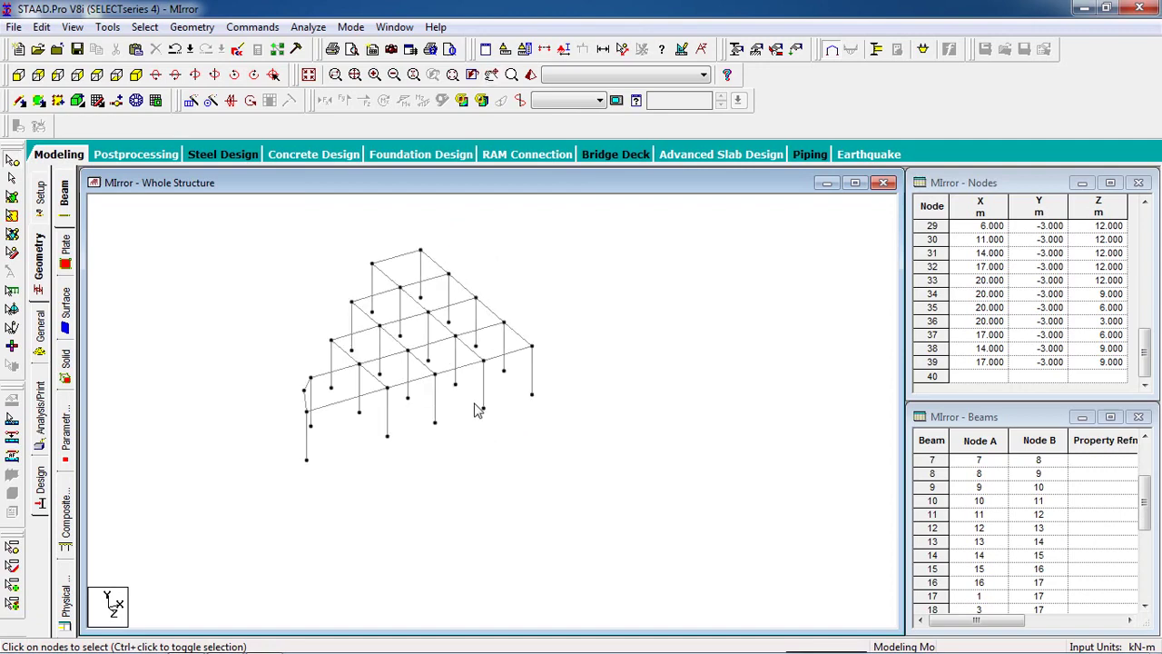
click(736, 48)
drag(44, 50, 828, 140)
click(999, 349)
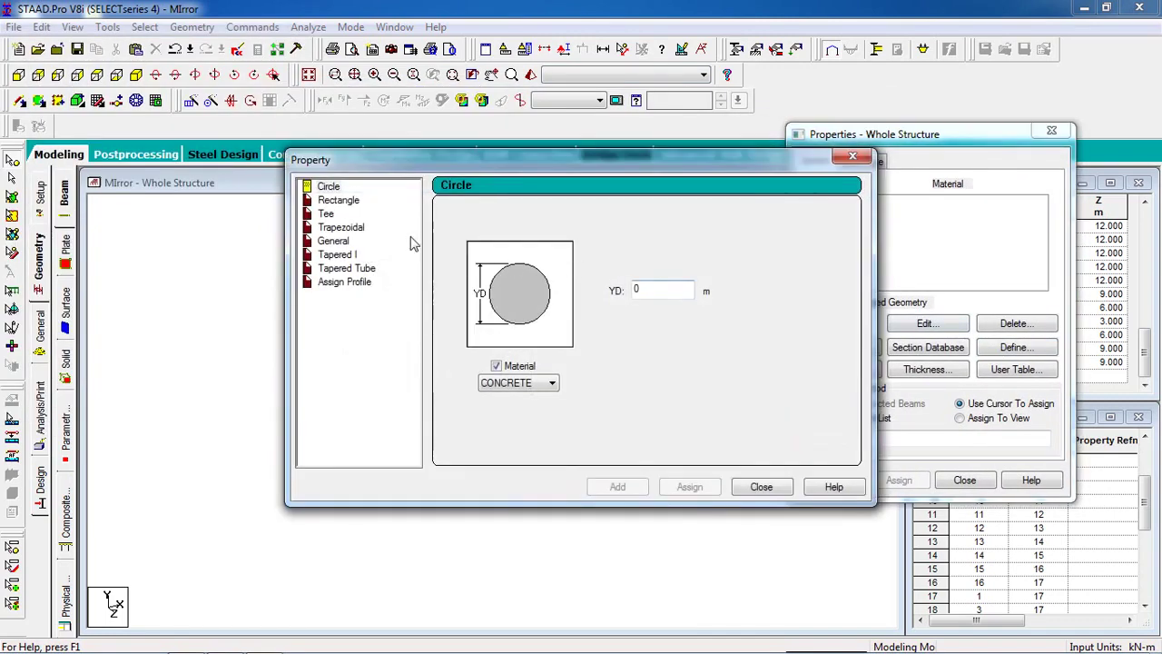
click(342, 200)
drag(407, 171, 664, 183)
double_click(897, 293)
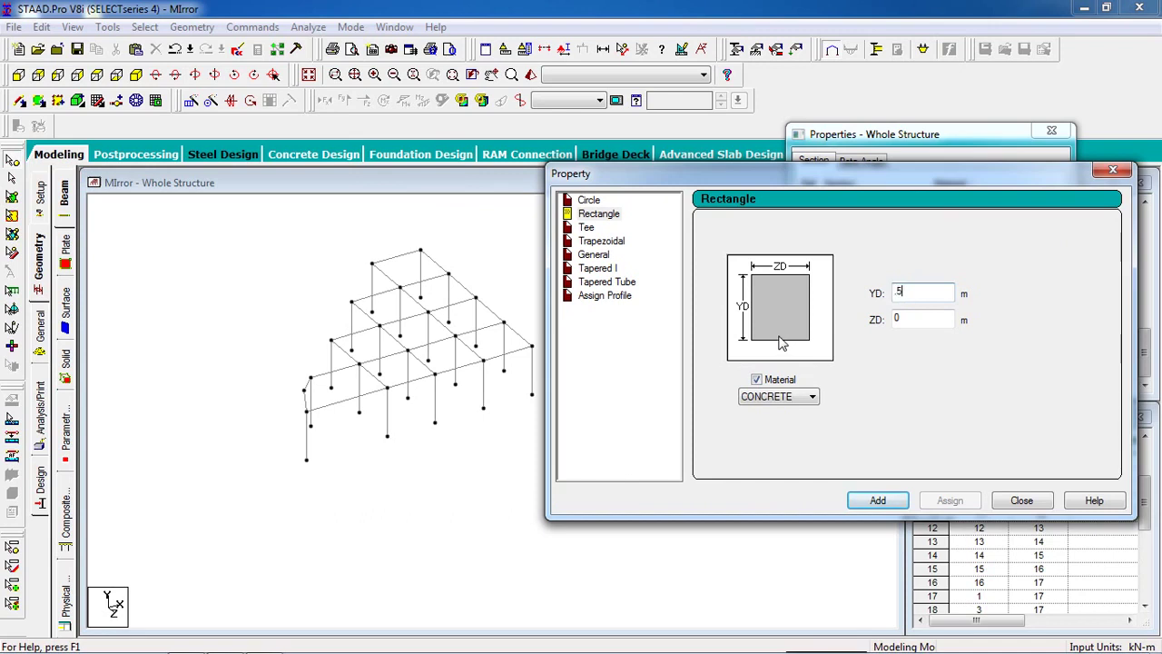
key(Tab)
click(877, 501)
- Add a second rectangular concrete section with YD 0.4 m and ZD 0.3 m, and finish defining sections
double_click(920, 301)
text(1)
key(Tab)
key(BackSpace)
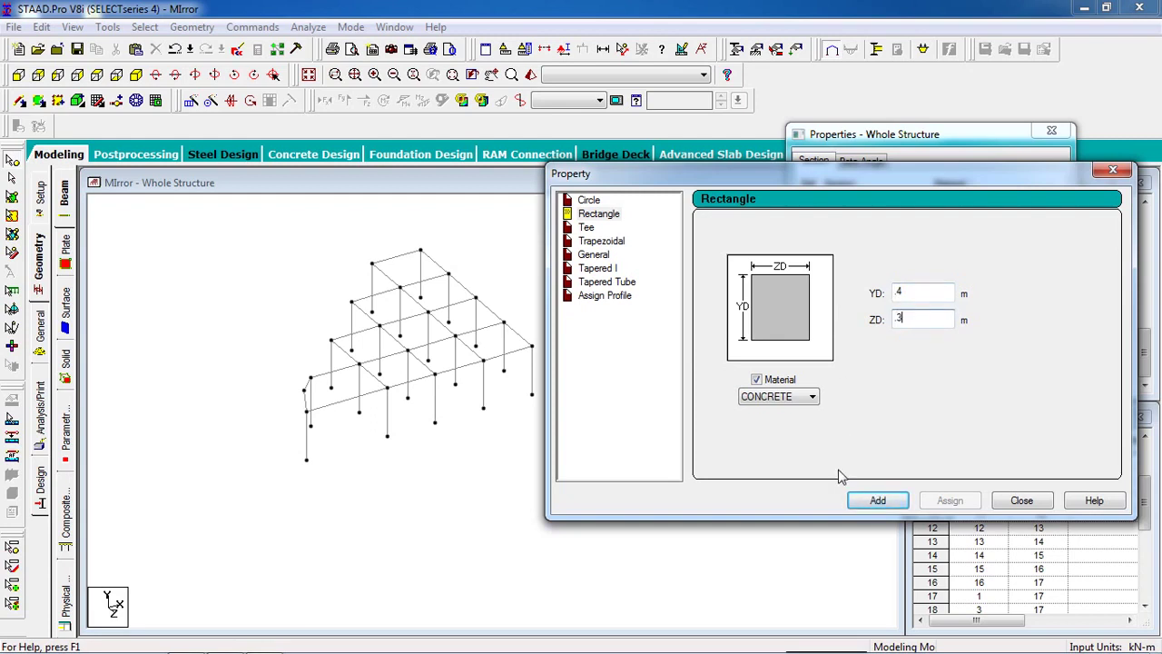
click(899, 514)
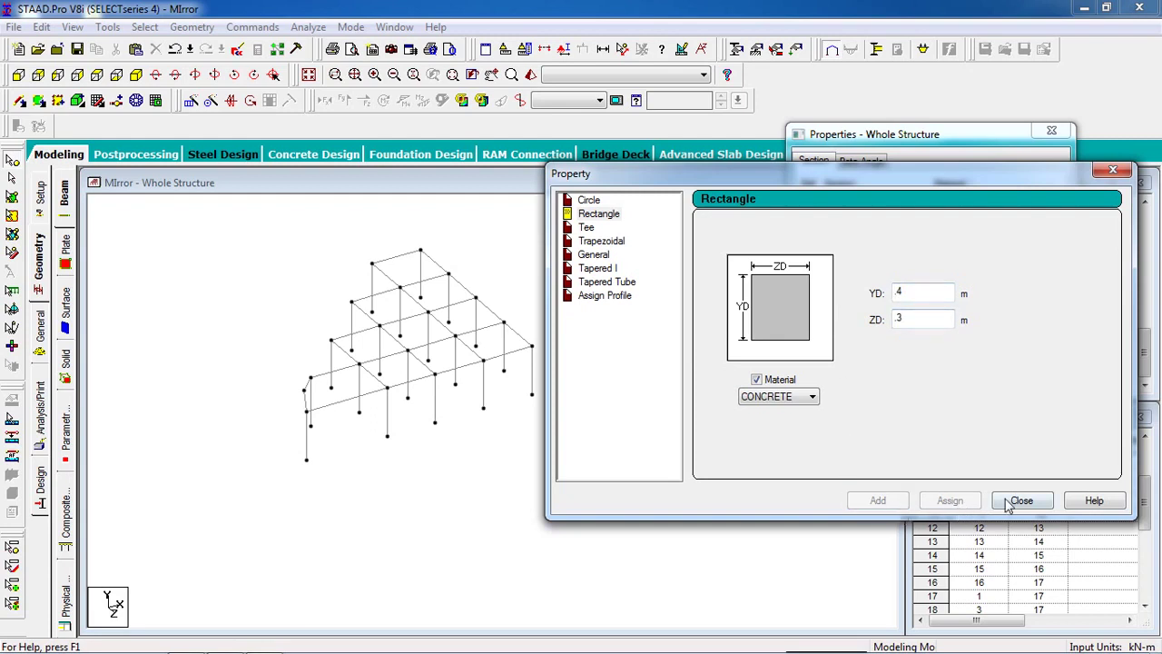
click(1012, 504)
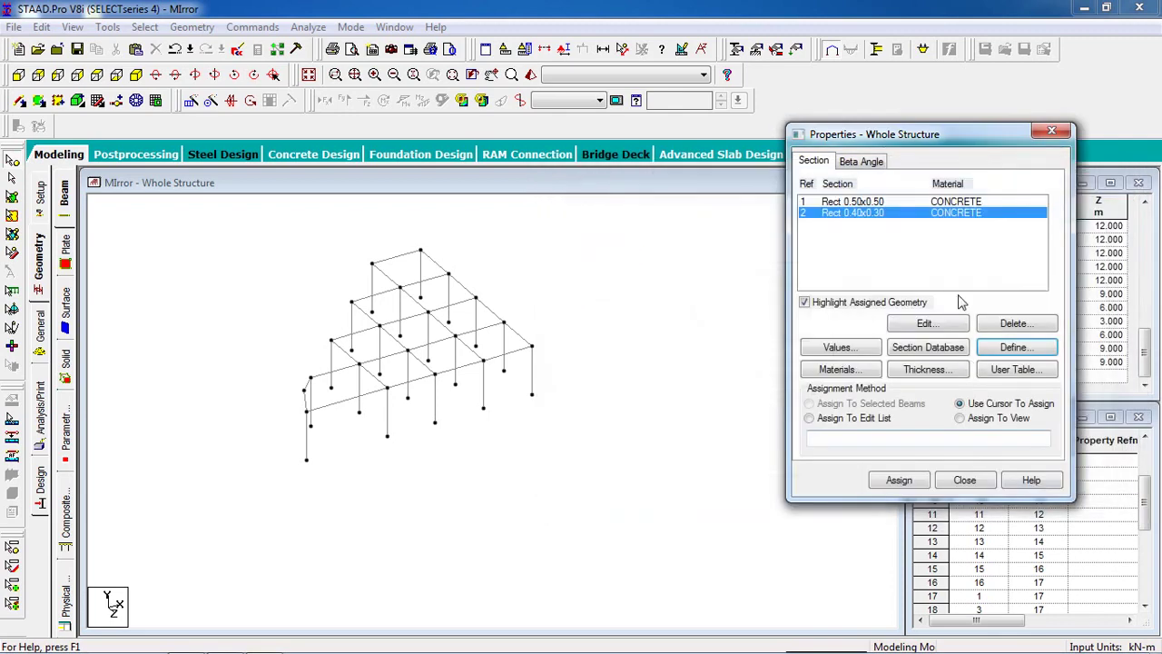
- Assign the Rect 0.50x0.50 section to all columns, selected as beams parallel to Y
click(912, 203)
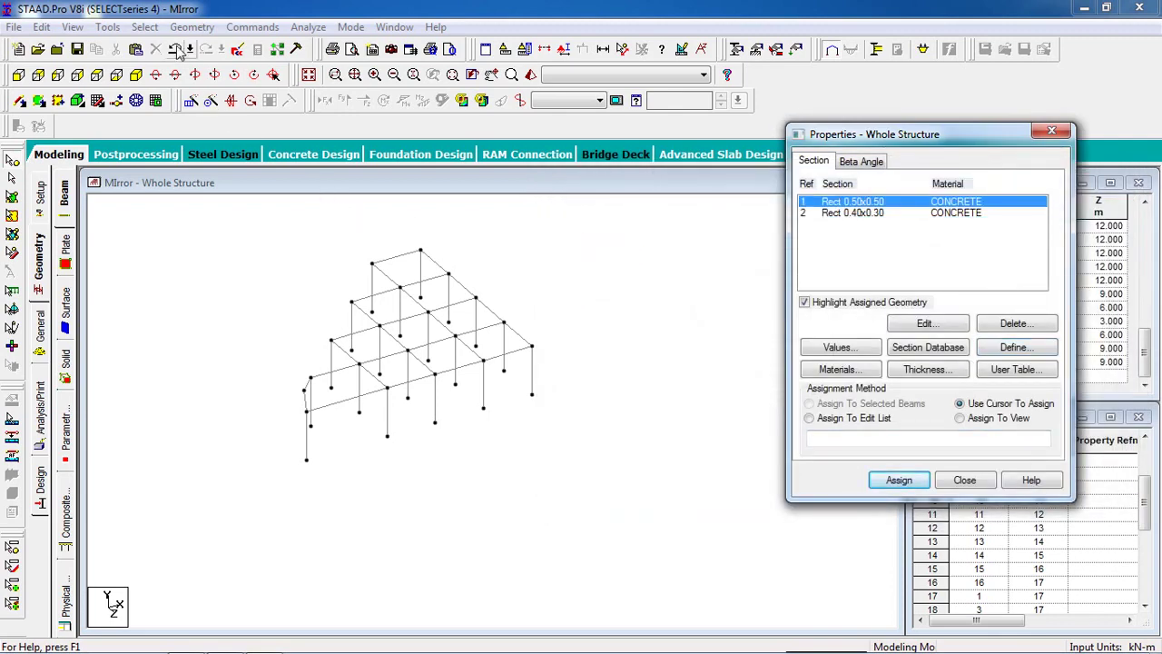
click(147, 27)
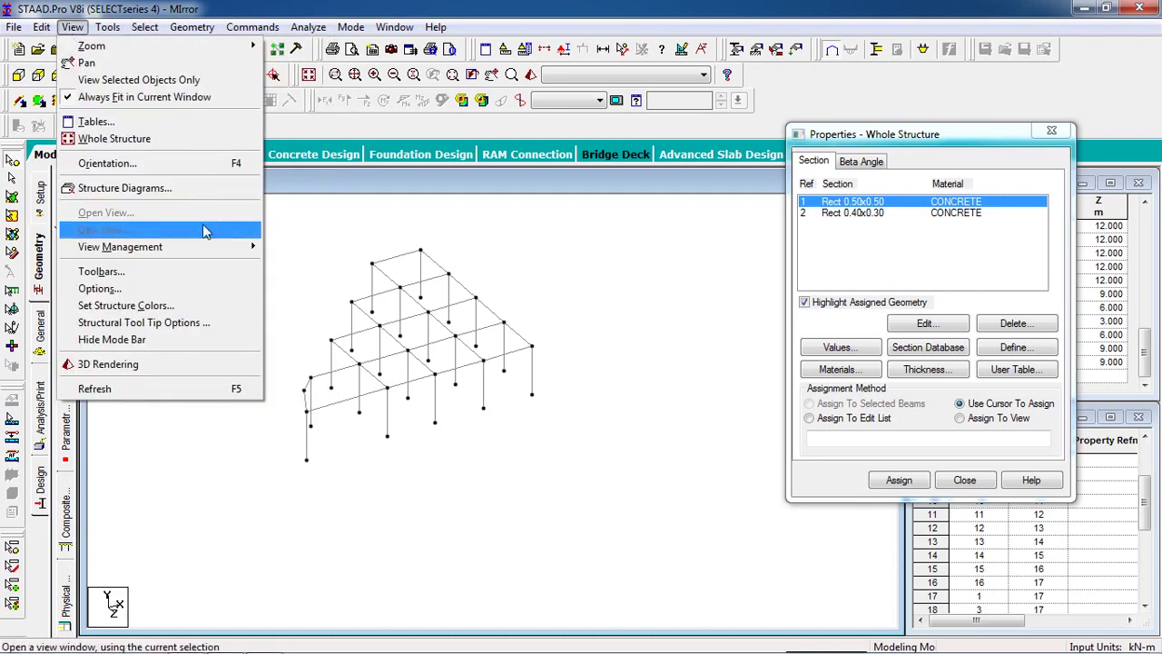
mouse_move(318, 332)
click(340, 351)
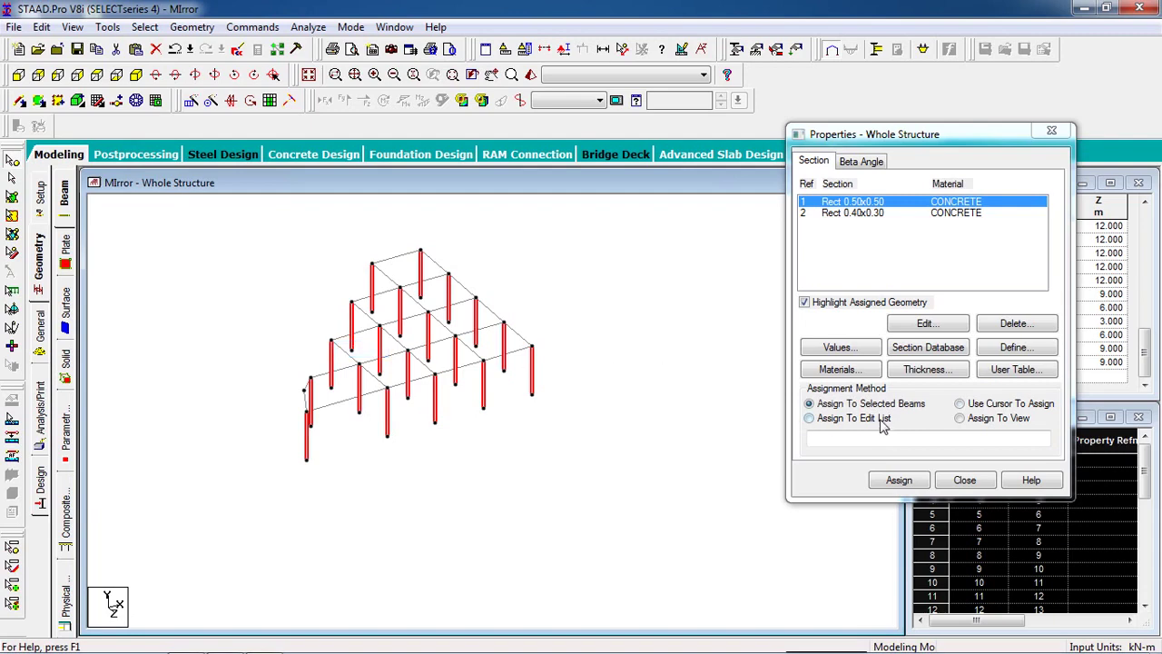
click(901, 484)
click(1002, 353)
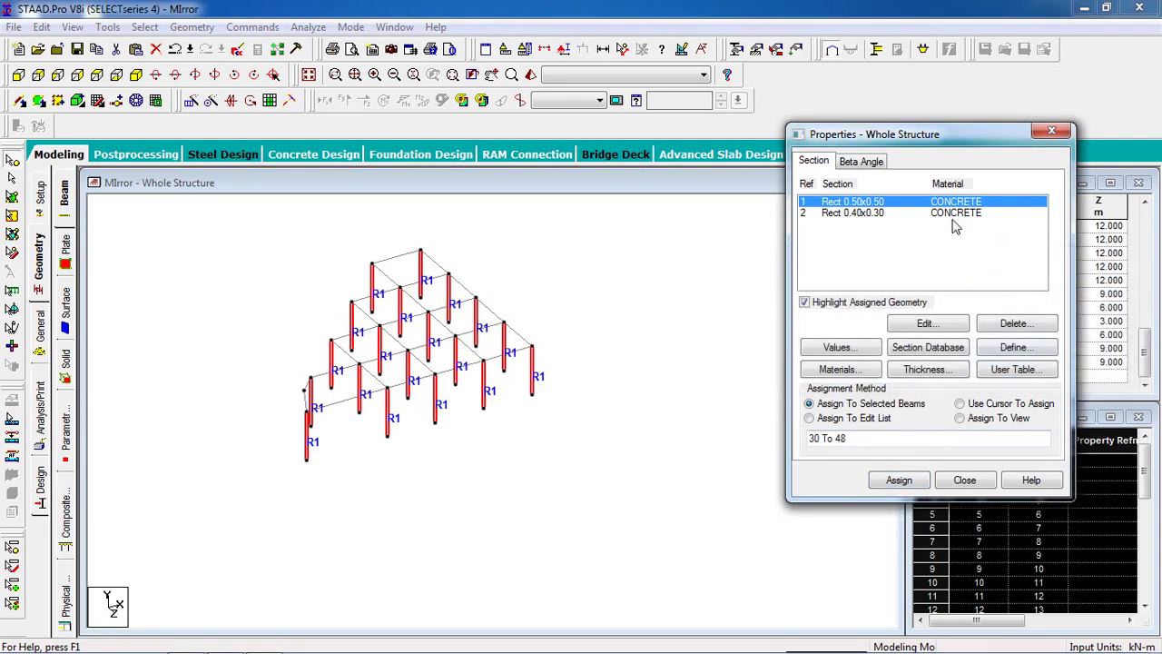
- Assign the Rect 0.40x0.30 section to all floor beams parallel to X and Z plus the two slanted edge beams
click(949, 215)
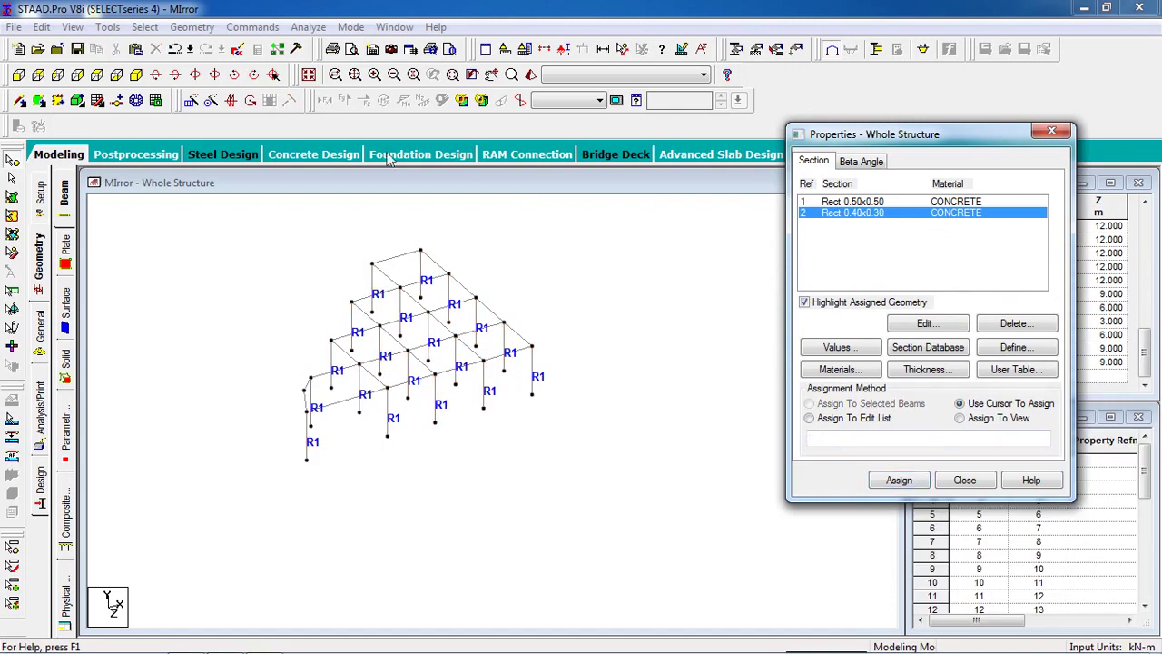
click(145, 27)
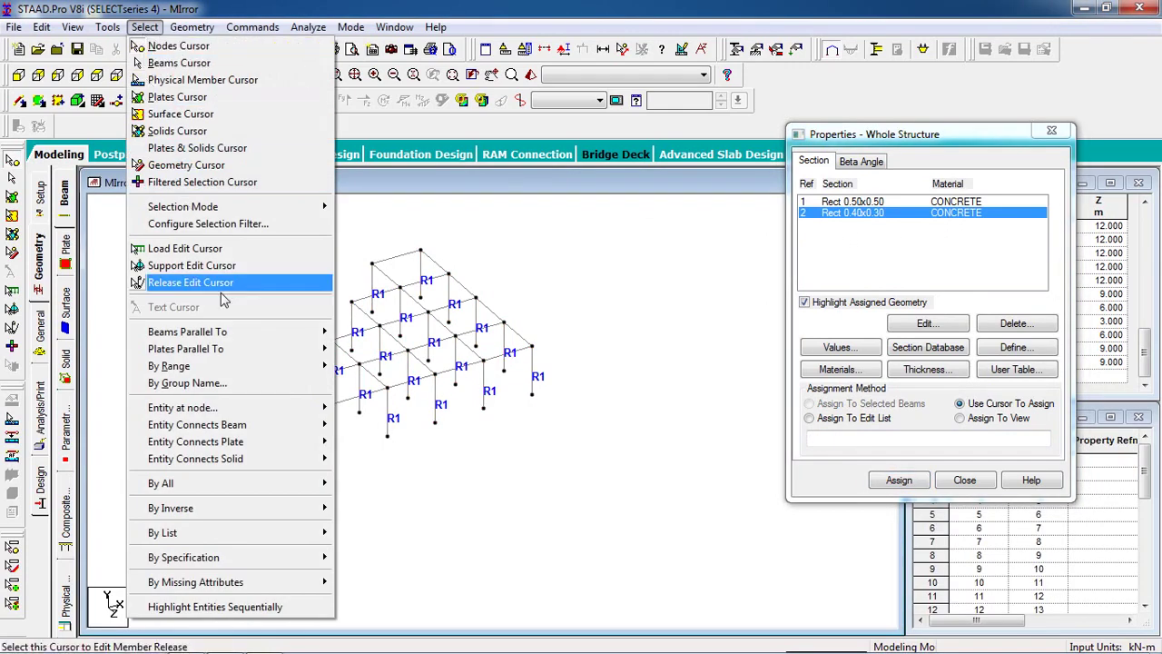
mouse_move(235, 338)
click(352, 332)
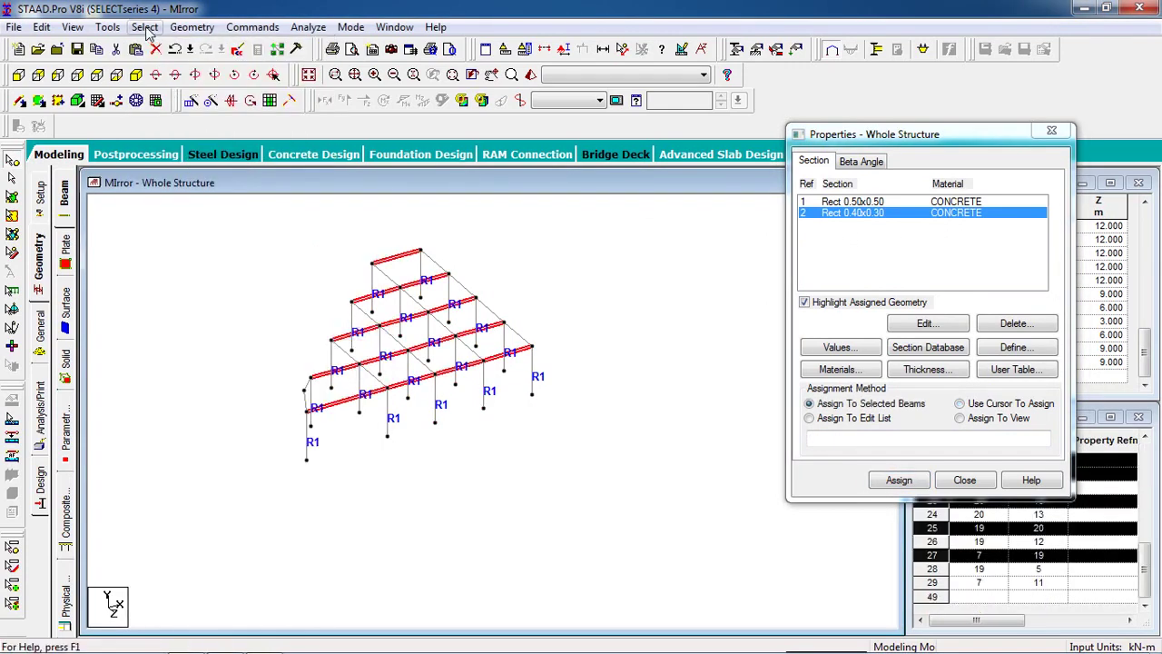
click(144, 27)
mouse_move(272, 333)
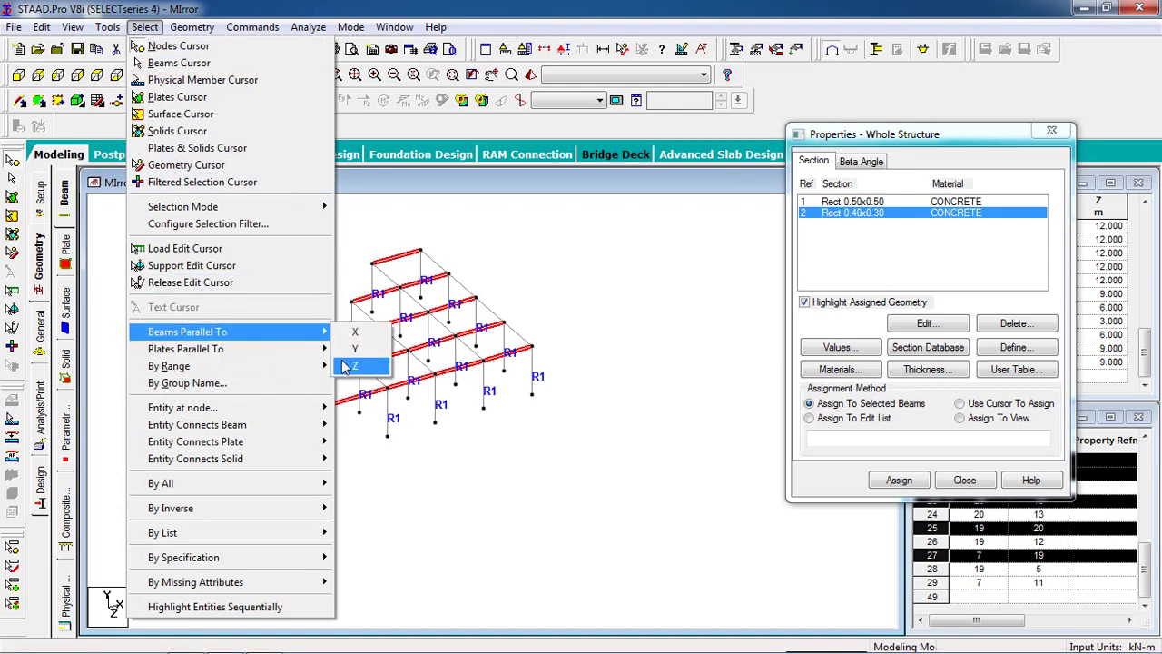
click(352, 373)
scroll(271, 450, up, 1)
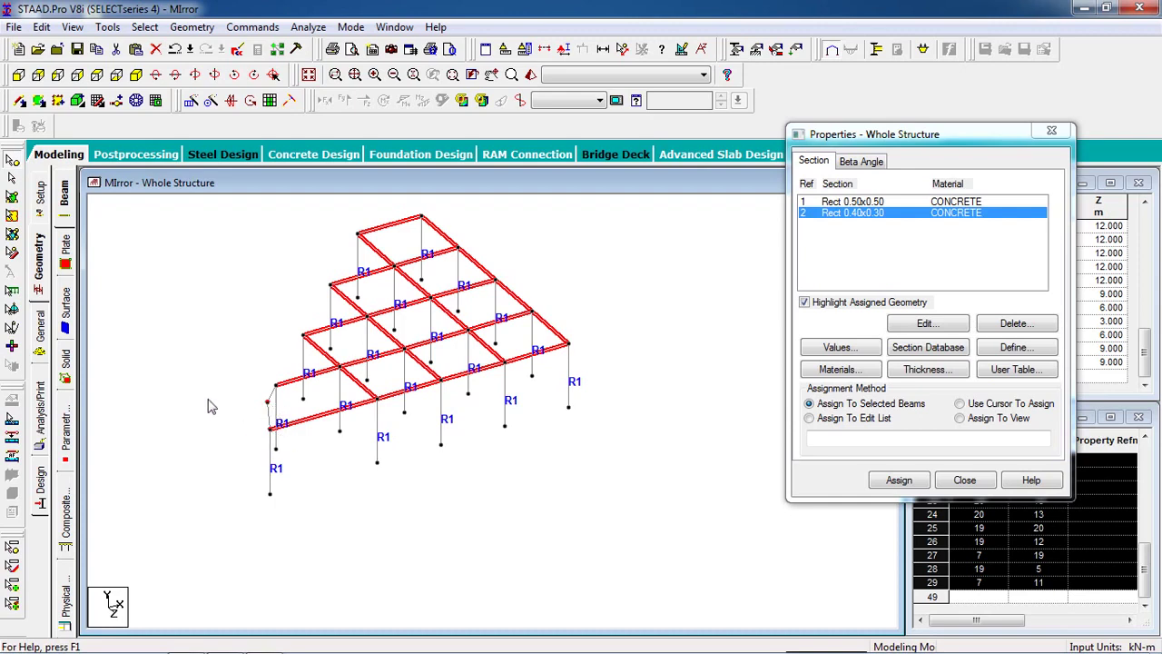
click(11, 182)
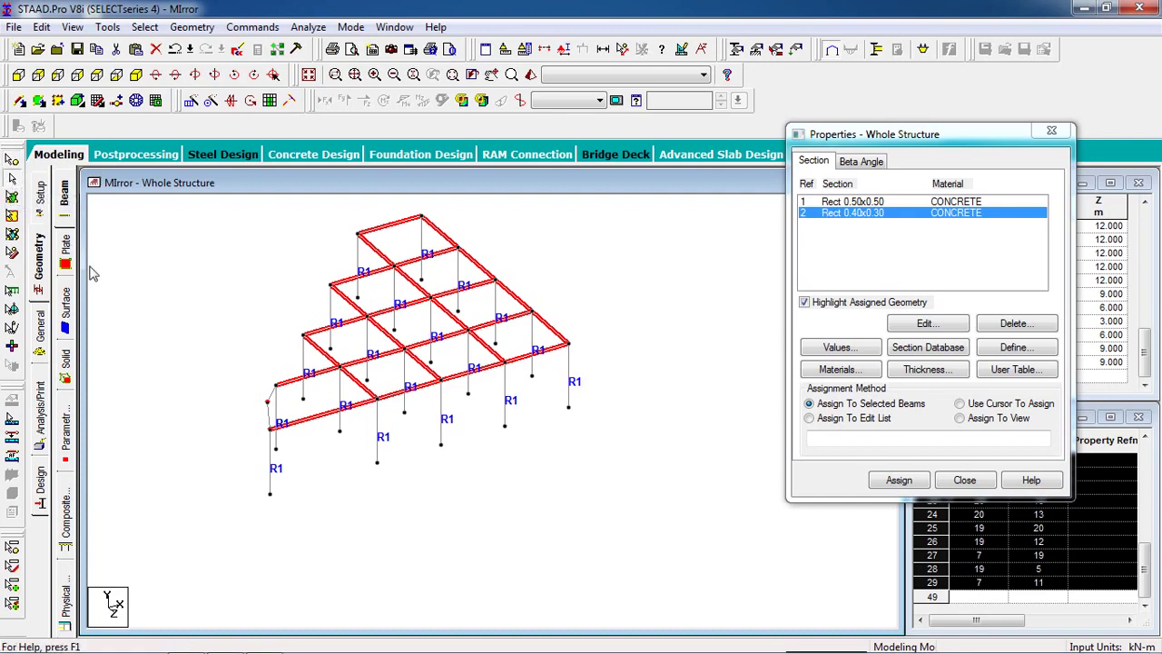
click(270, 413)
click(899, 481)
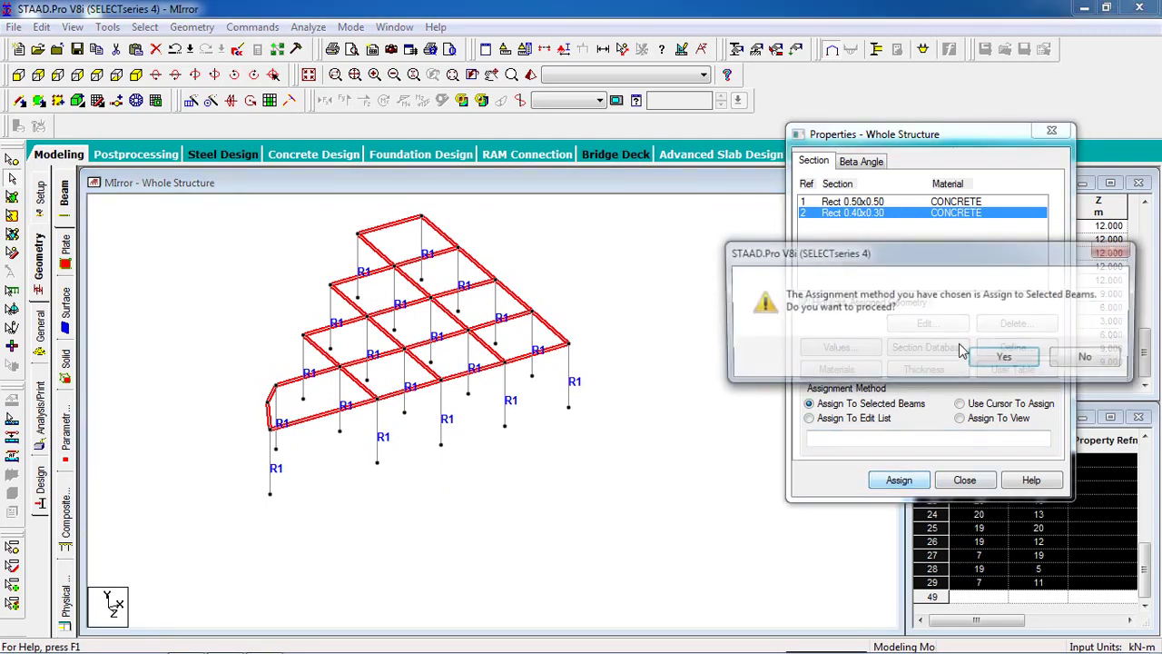
click(930, 355)
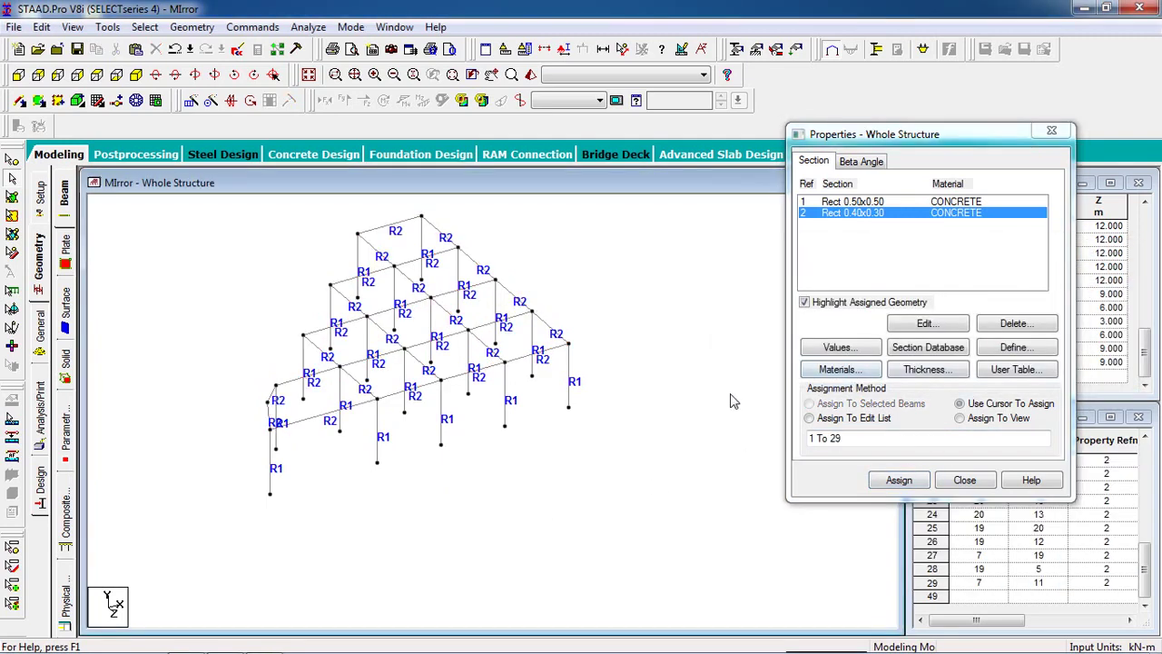
- Examine the frame in the 3D rendered view from several angles, and close the rendering
click(531, 75)
drag(609, 477, 717, 343)
drag(752, 240, 541, 245)
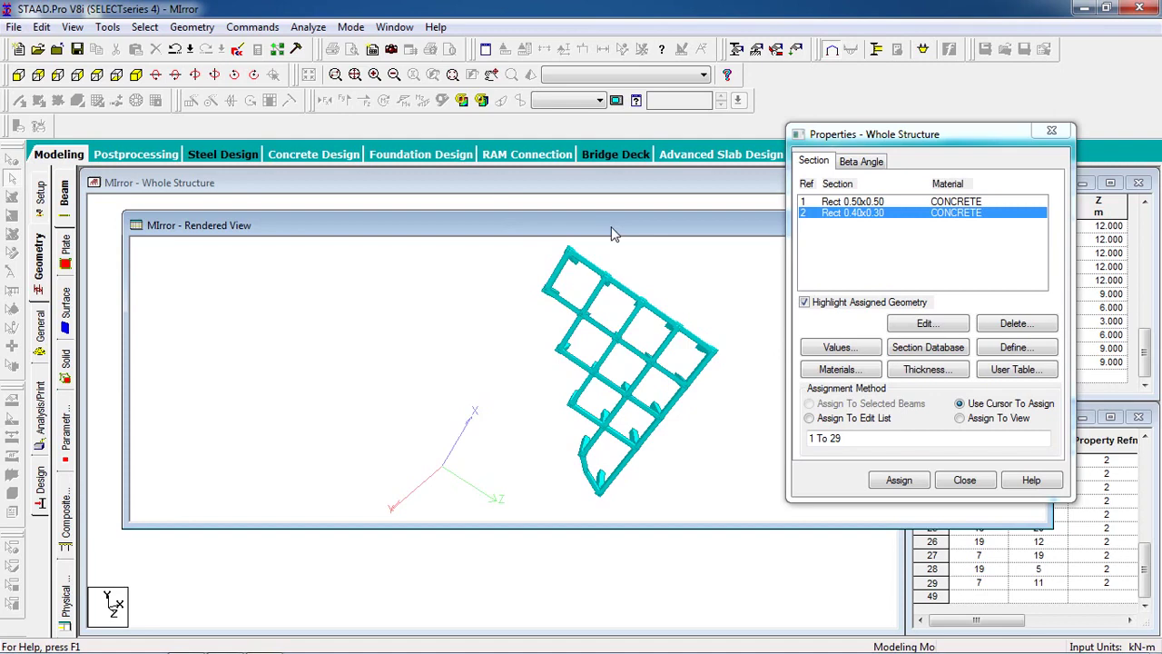
drag(612, 230, 226, 234)
click(650, 231)
- Accept the automatic save of the file and display the node numbers on the frame
scroll(545, 314, up, 1)
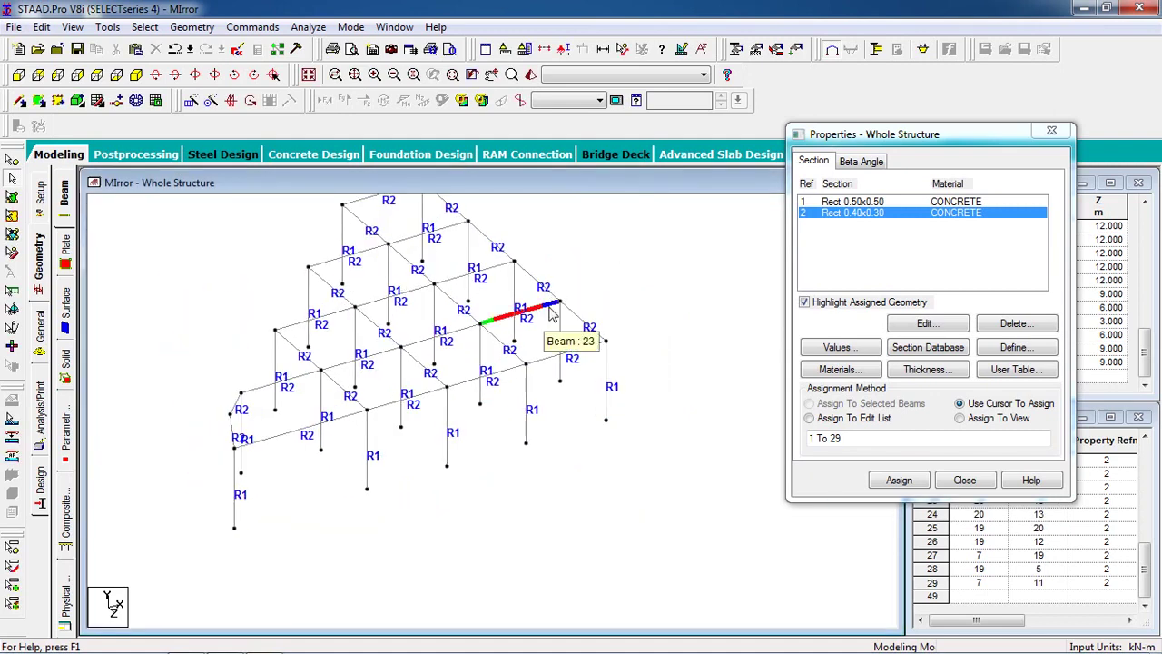
scroll(641, 318, down, 2)
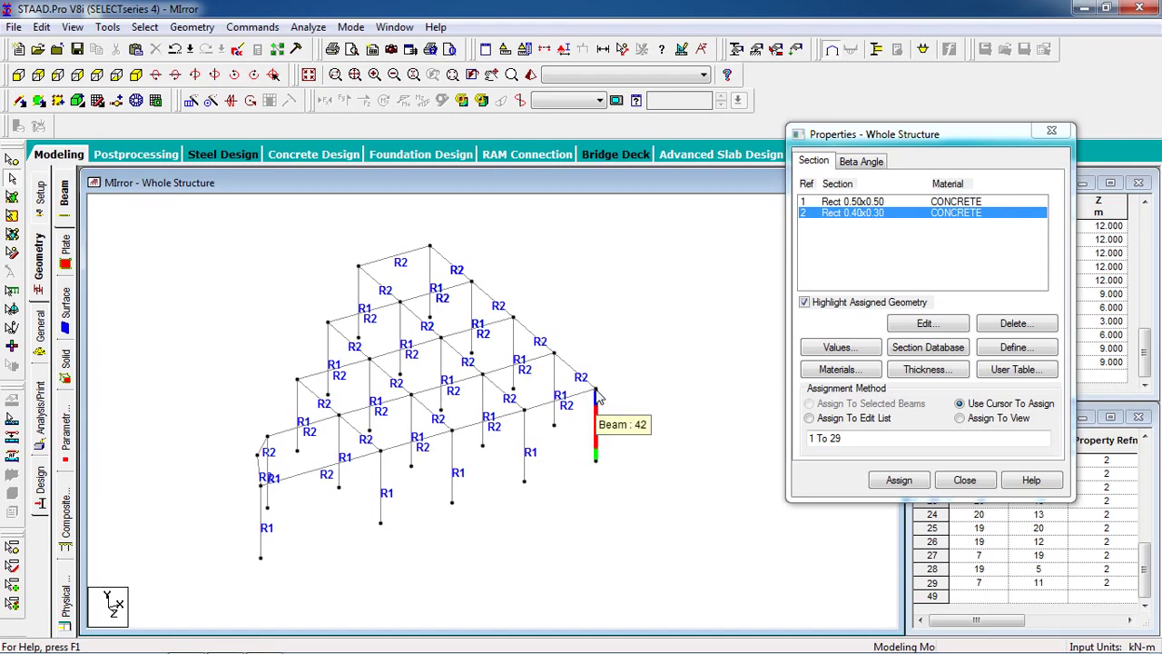
scroll(443, 259, up, 1)
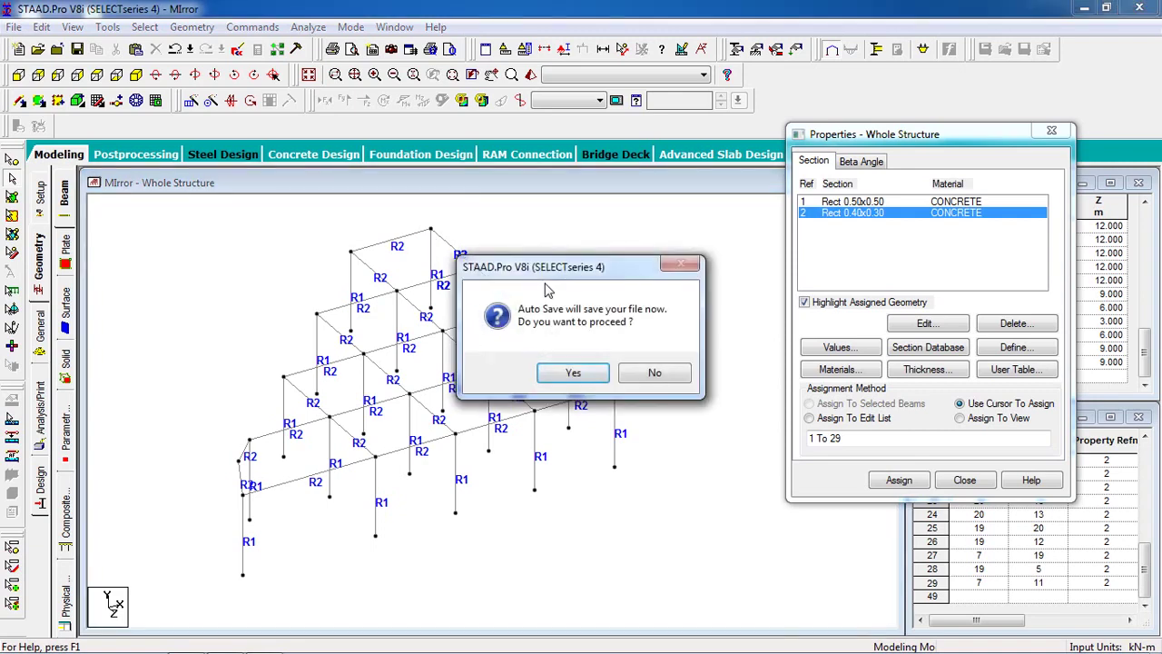
key(Return)
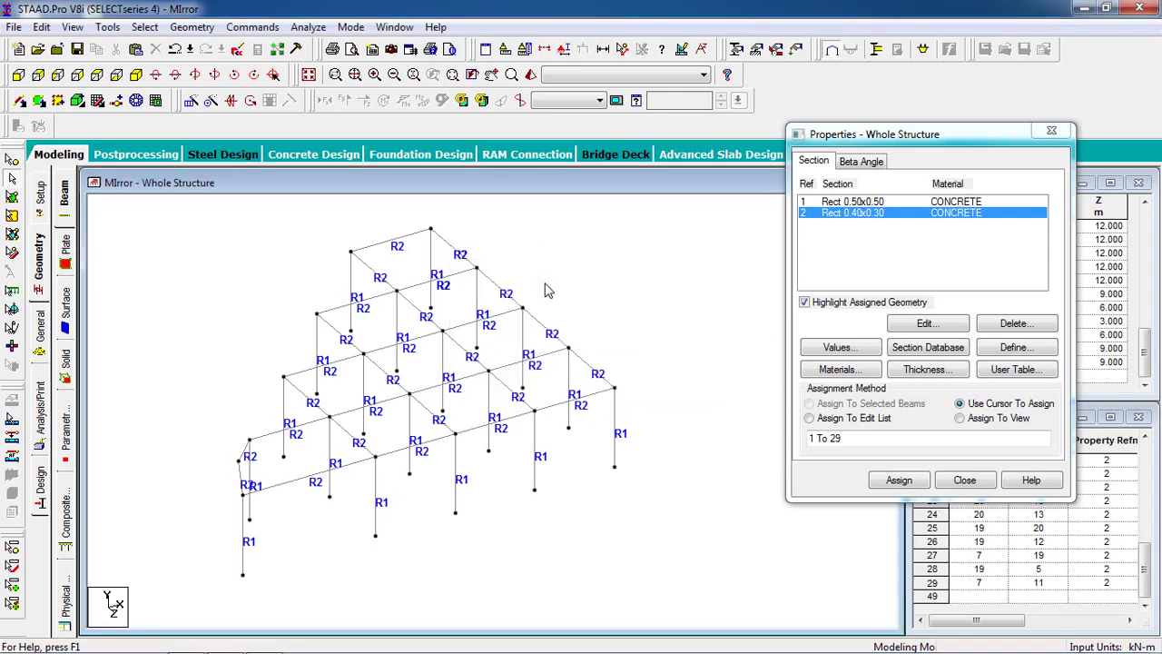
key(shift+n)
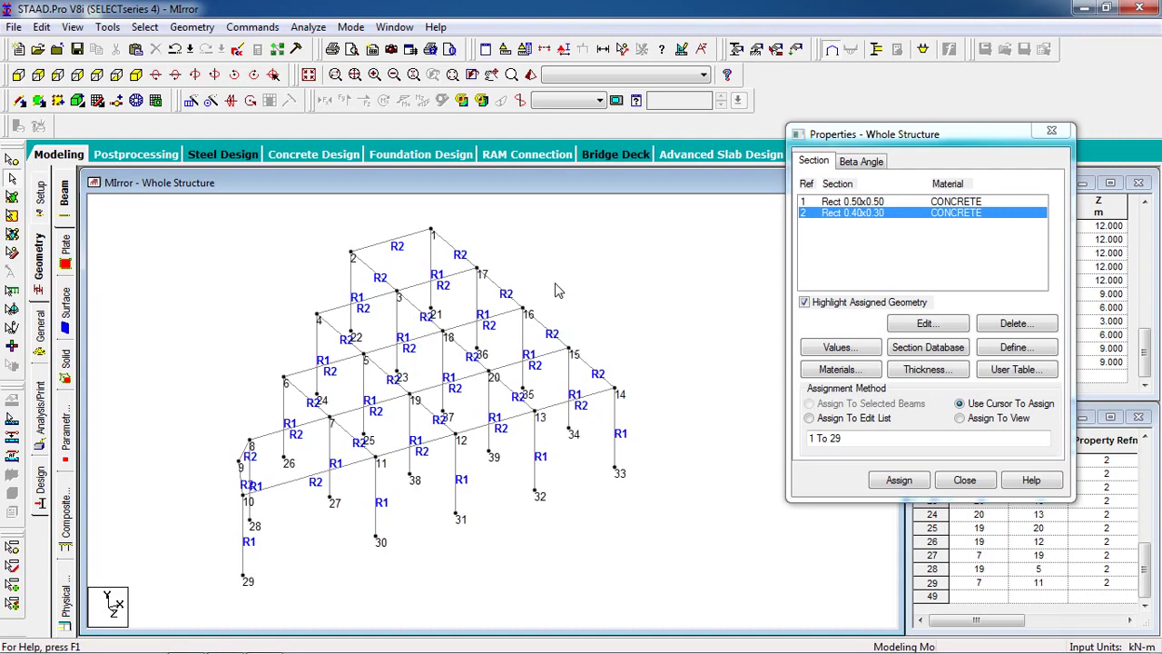
- Examine the numbered frame and view it in plan from above
scroll(474, 263, up, 3)
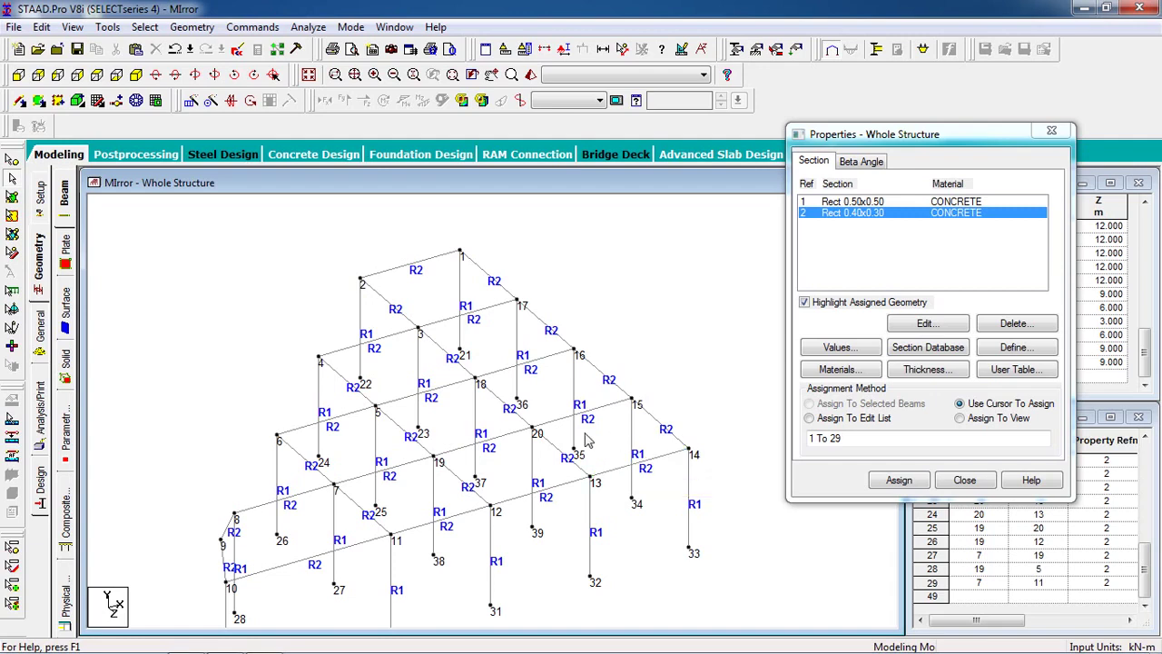
scroll(536, 382, down, 2)
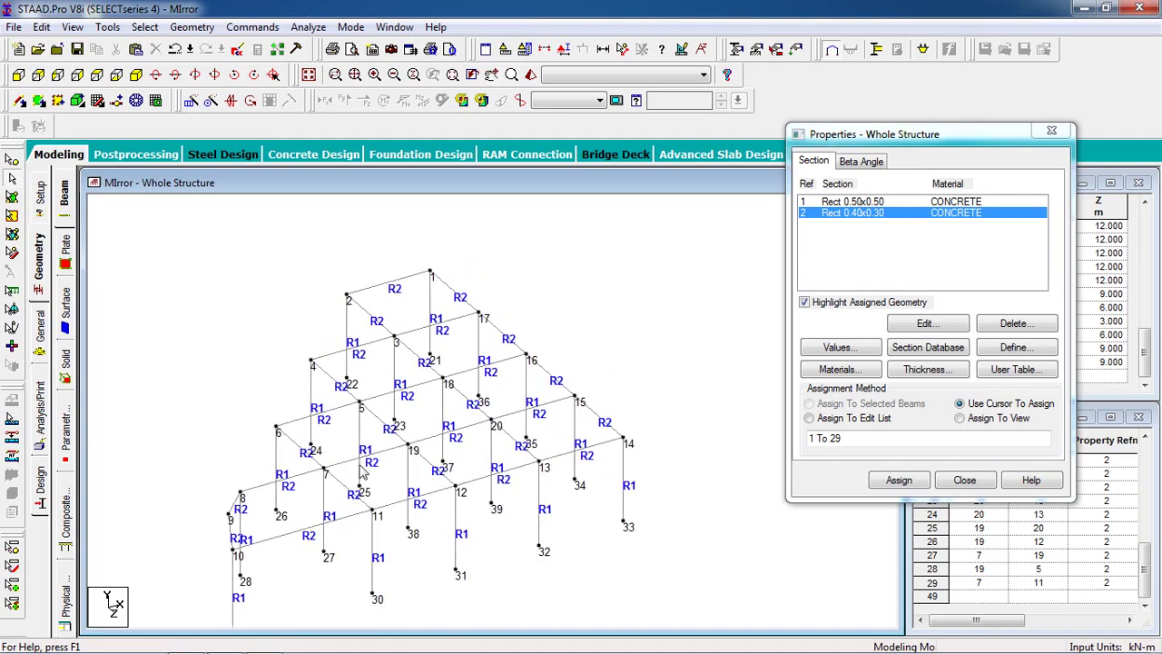
scroll(409, 454, down, 2)
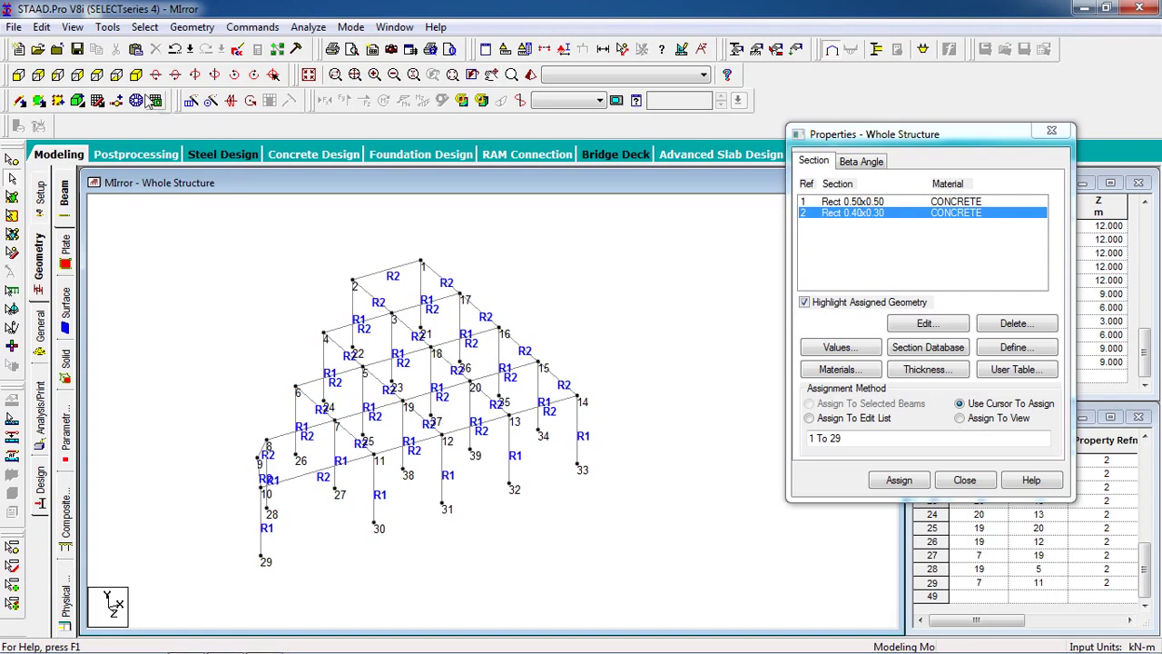
click(99, 77)
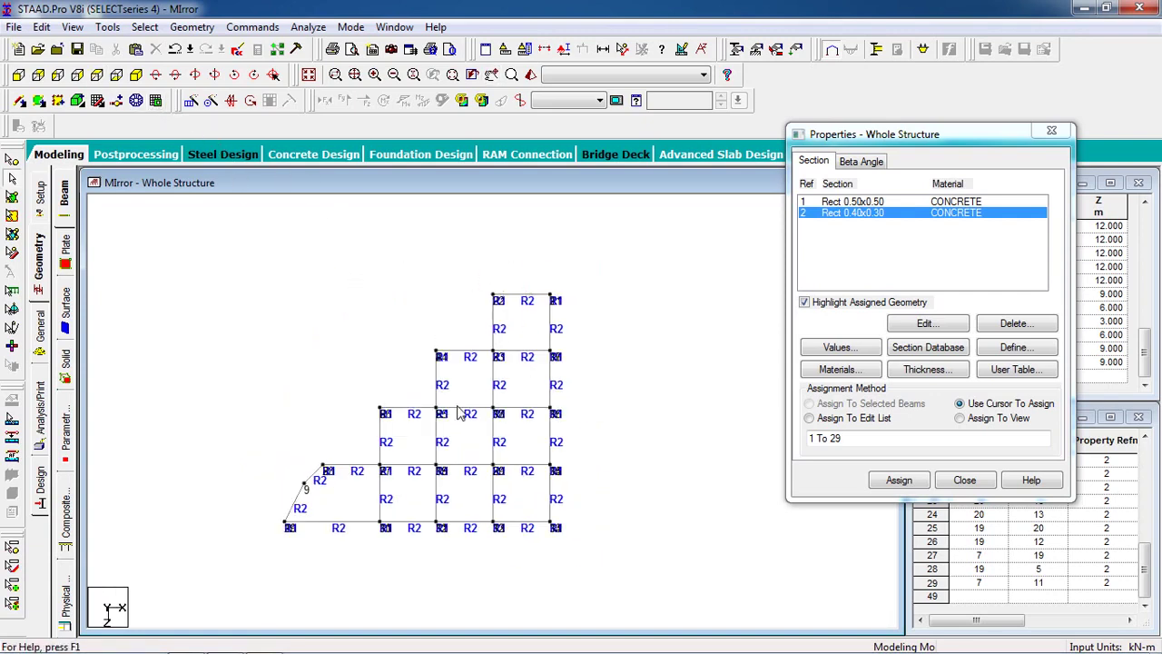
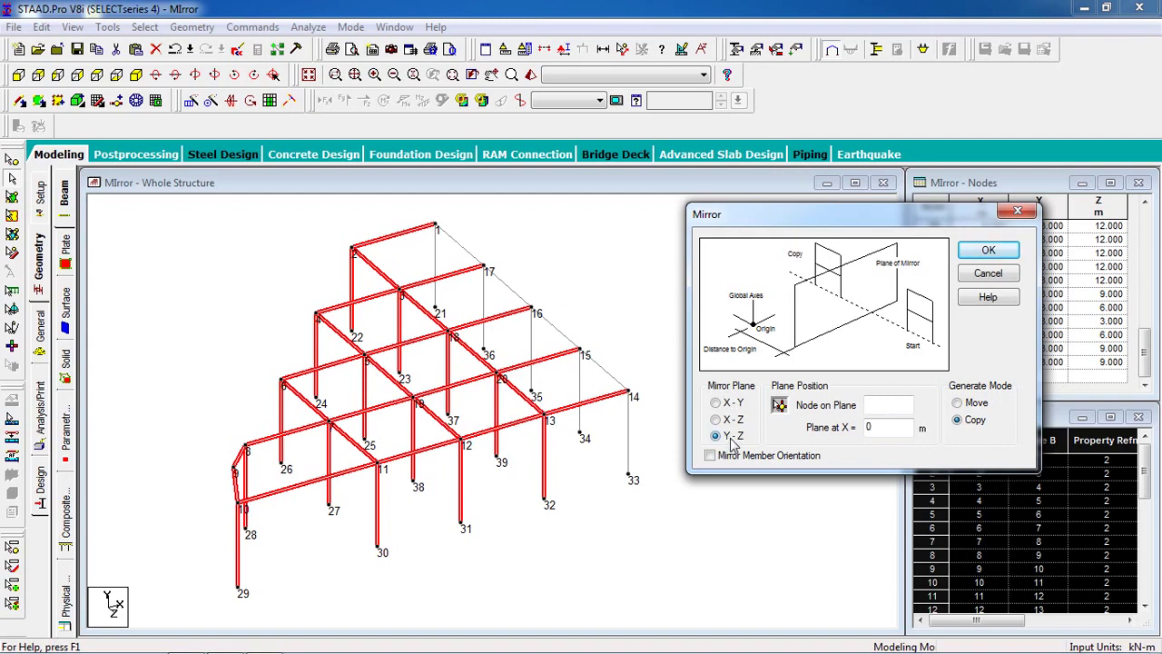
- Mirror the selected members as a copy about the Y-Z plane passing through node 1
click(436, 228)
click(1006, 259)
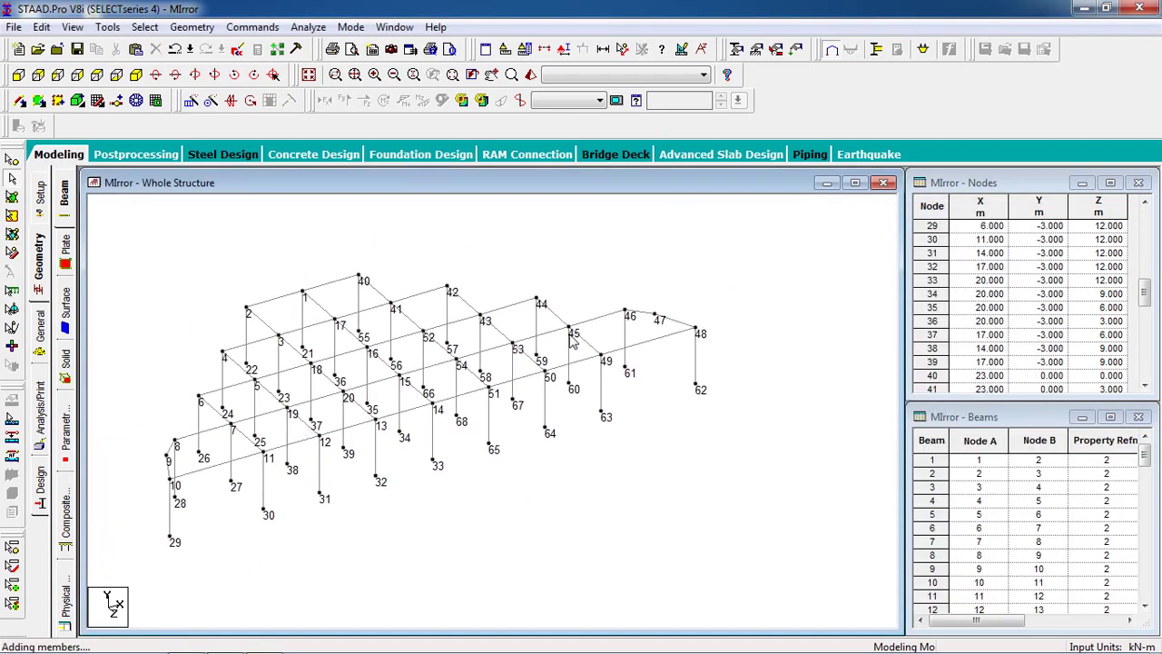
- Examine the mirrored frame in the 3D rendered view from different angles, and close the rendering
click(531, 74)
drag(586, 436, 635, 451)
drag(652, 522, 598, 457)
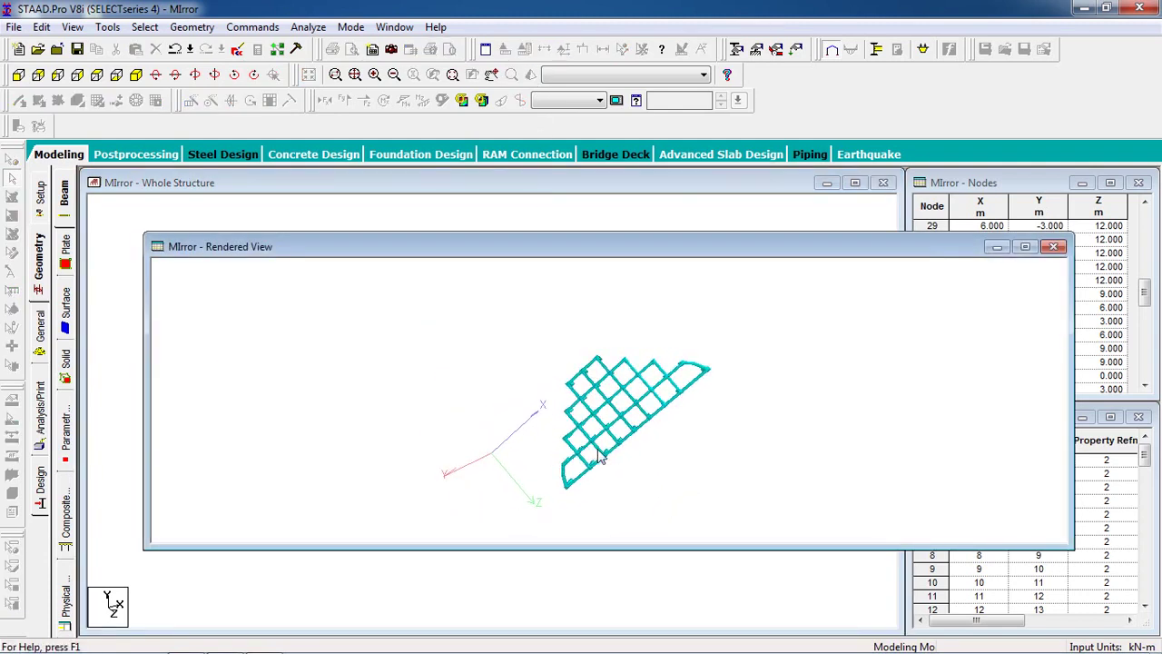
click(1053, 246)
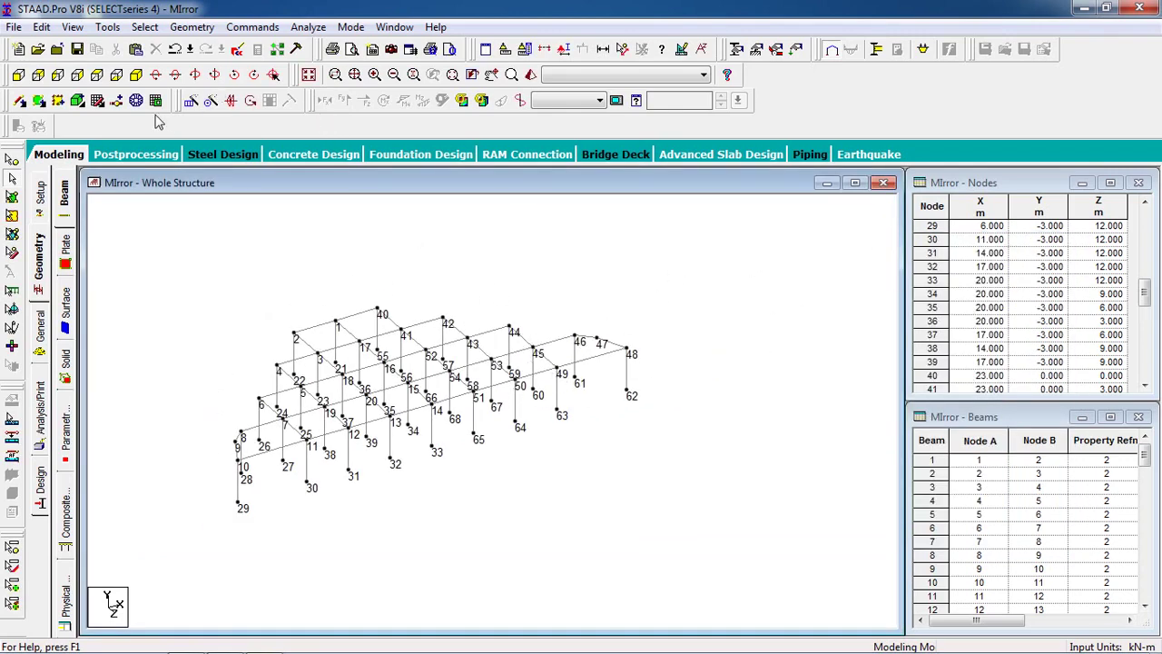
- Mirror all members except the beams and columns along the front line through node 48, as a copy about the X-Y plane at node 48
click(104, 76)
drag(576, 249, 238, 468)
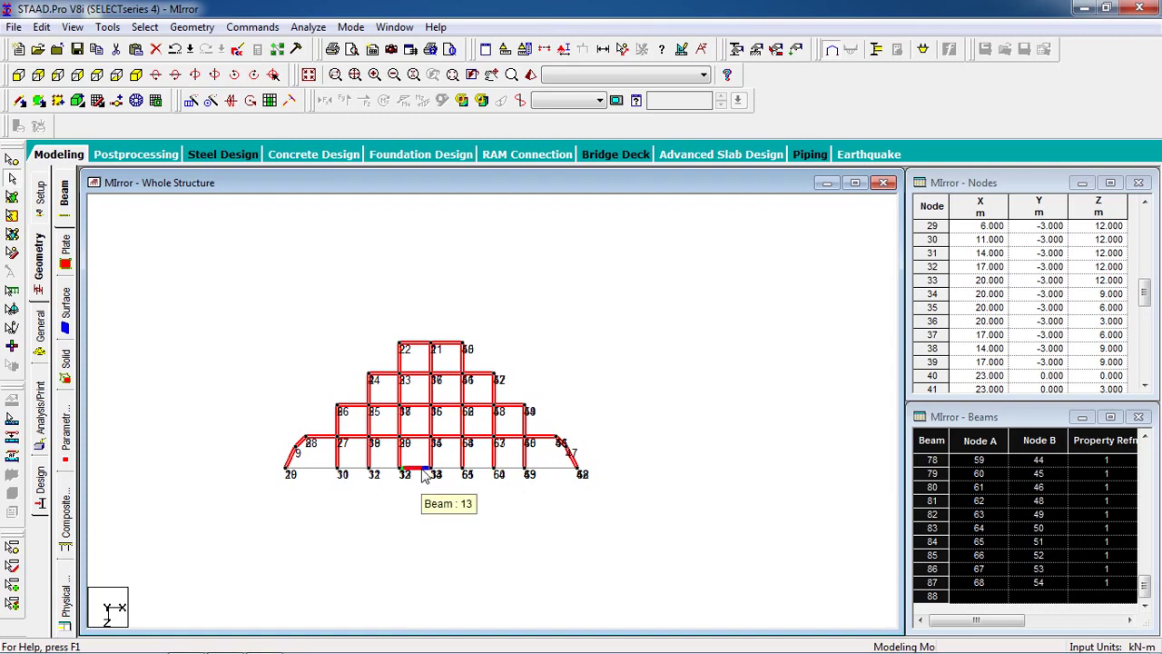
click(136, 74)
scroll(436, 417, up, 6)
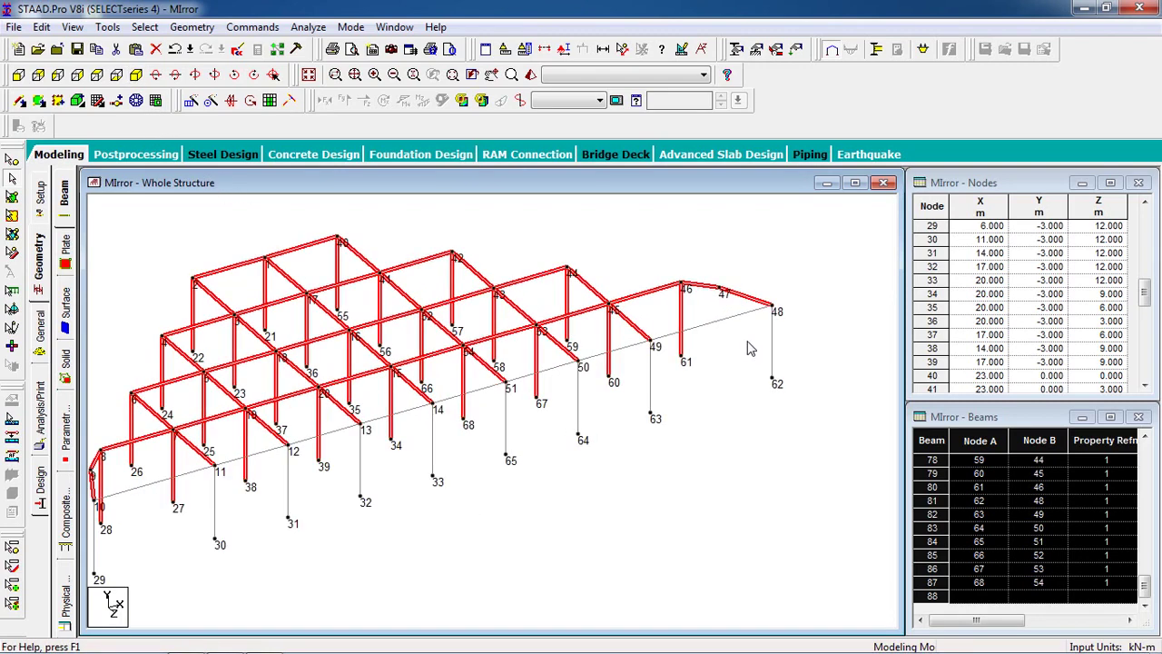
middle_drag(717, 382, 755, 378)
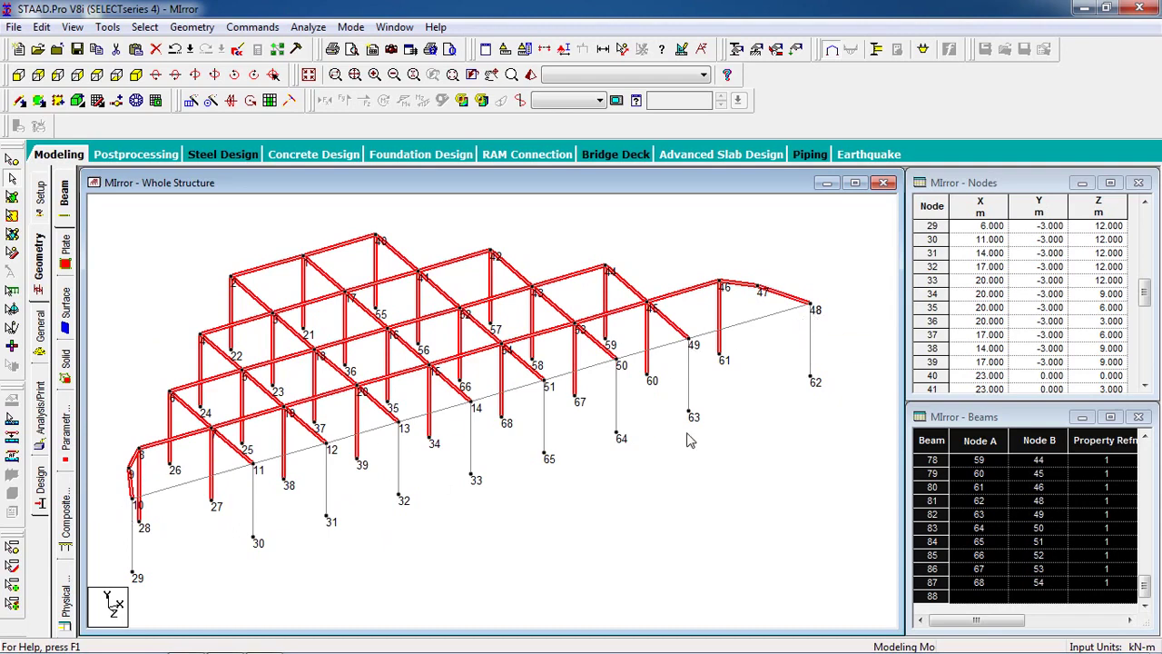
scroll(717, 422, down, 1)
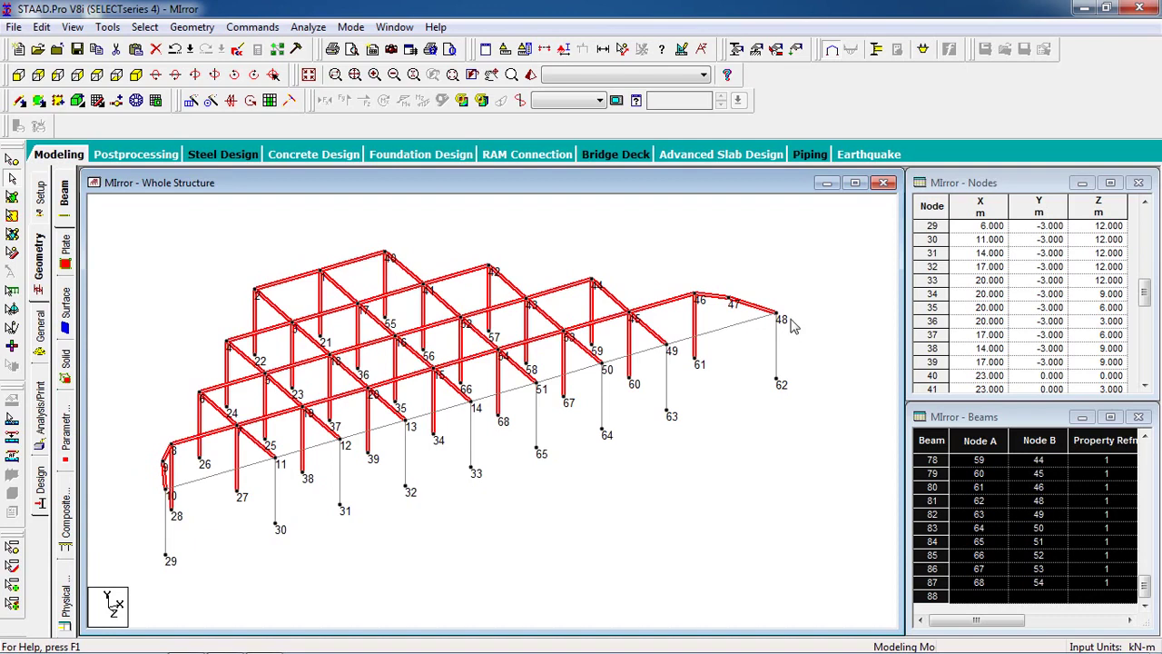
scroll(717, 361, down, 1)
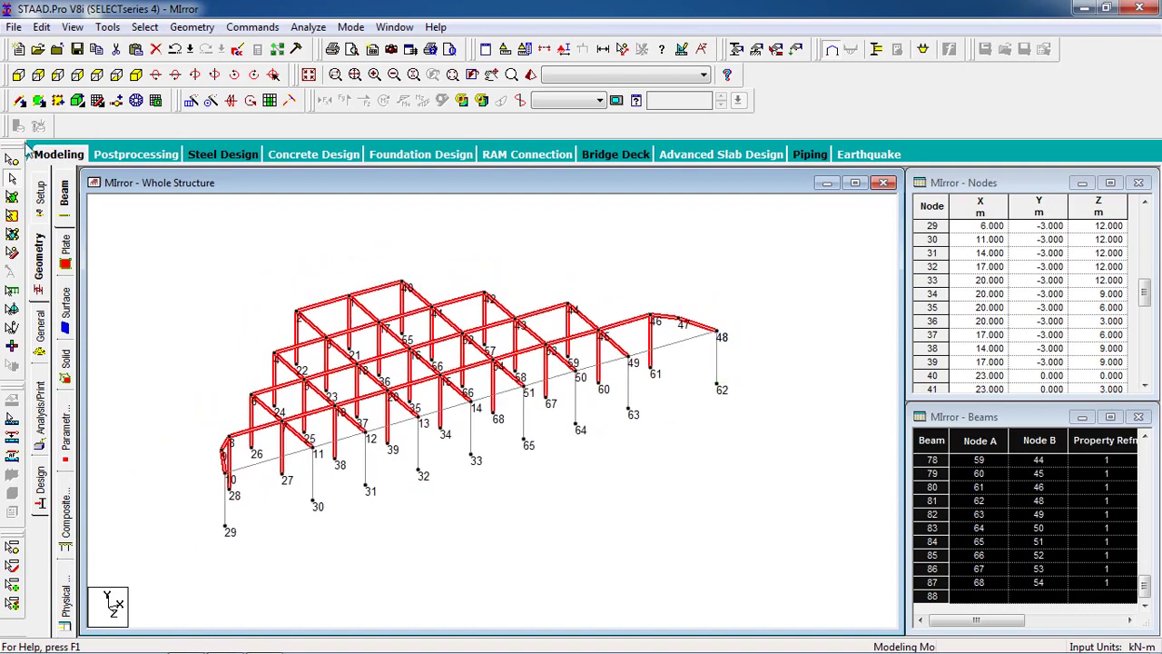
click(189, 29)
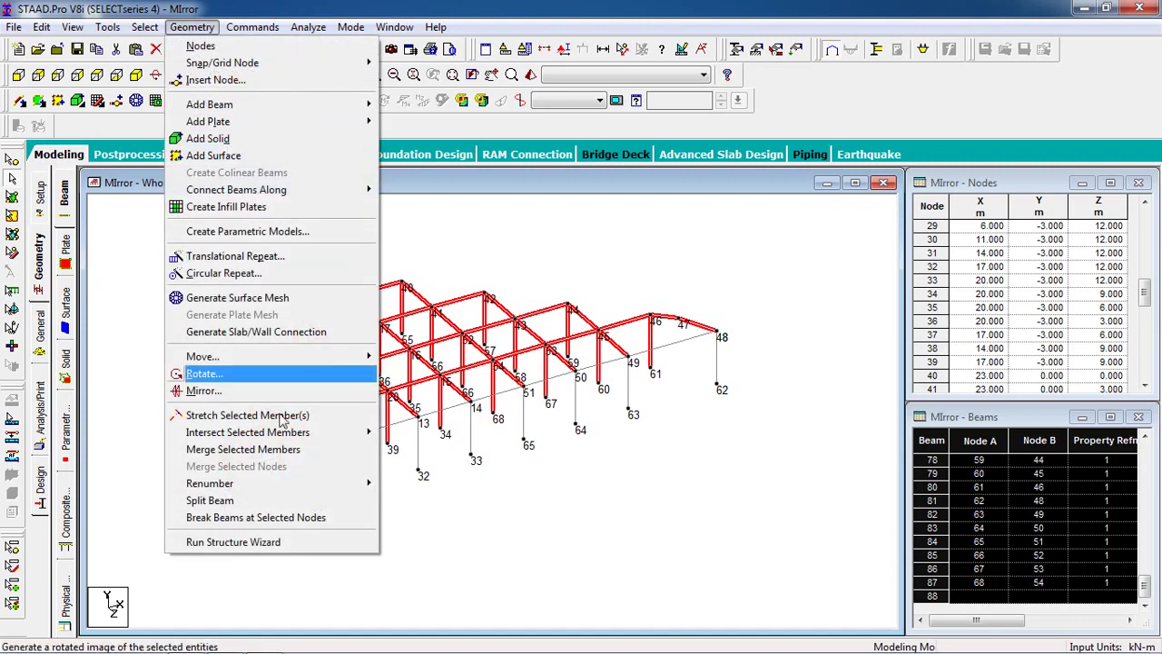
click(269, 391)
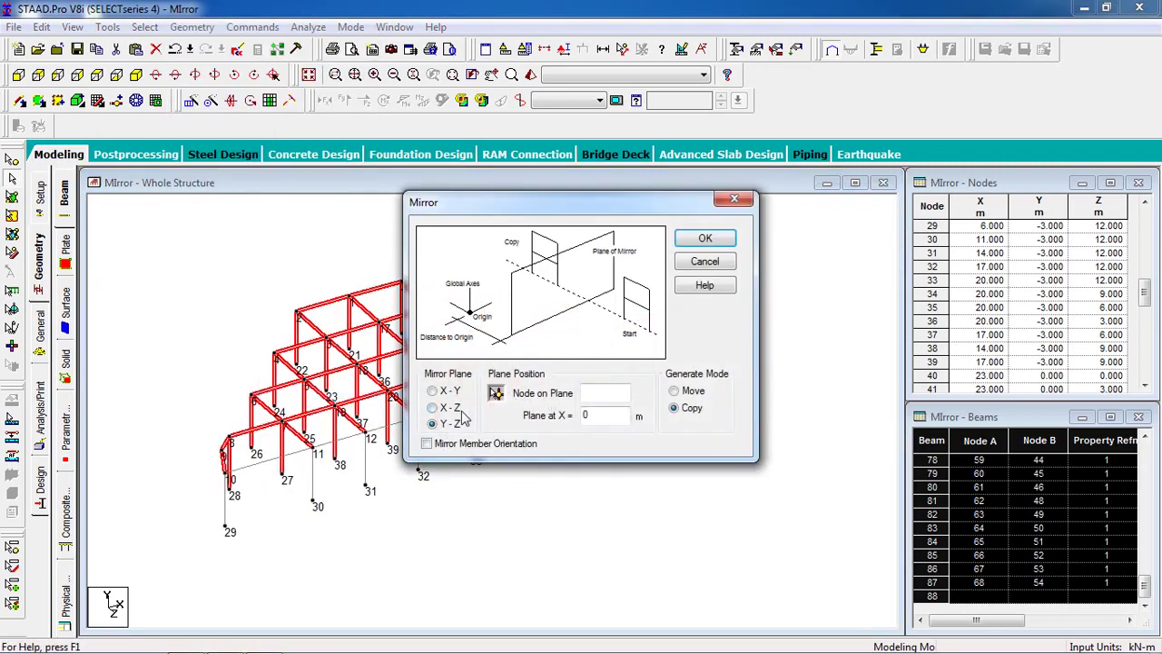
drag(446, 210, 542, 255)
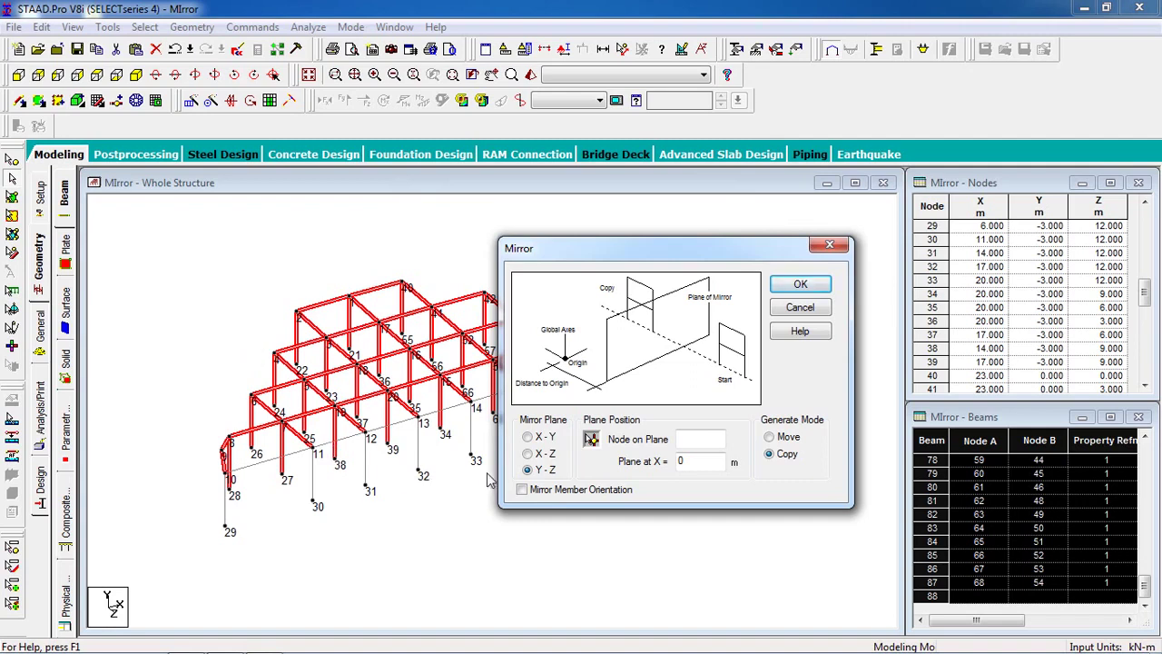
click(528, 437)
drag(670, 249, 431, 255)
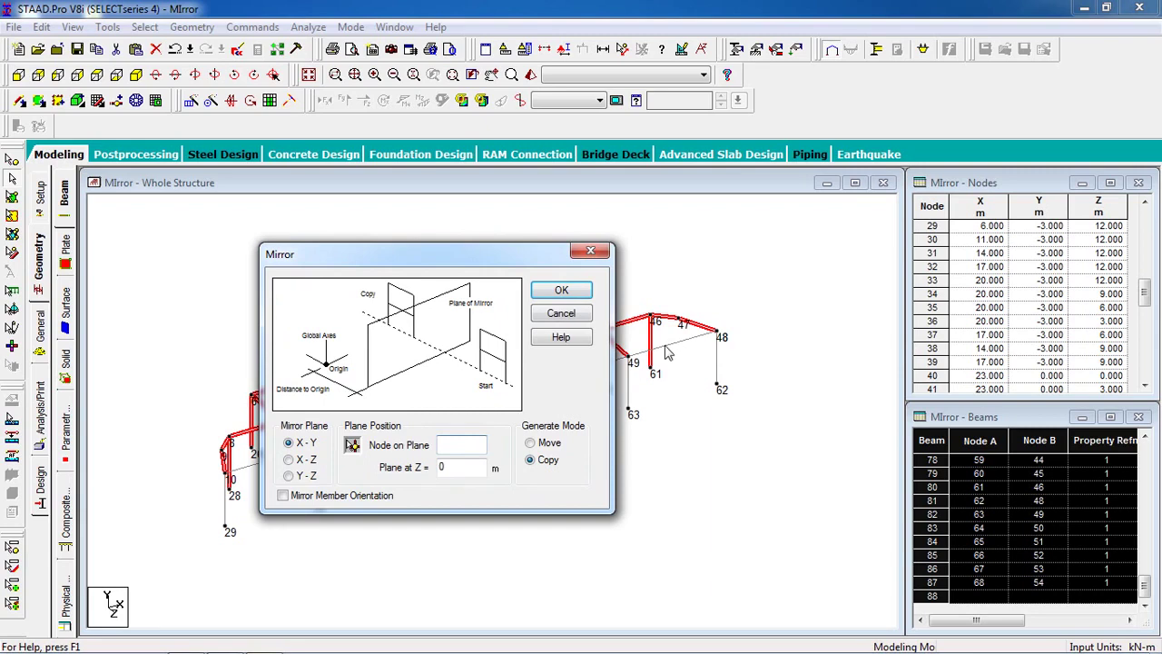
text(48)
click(545, 291)
click(736, 470)
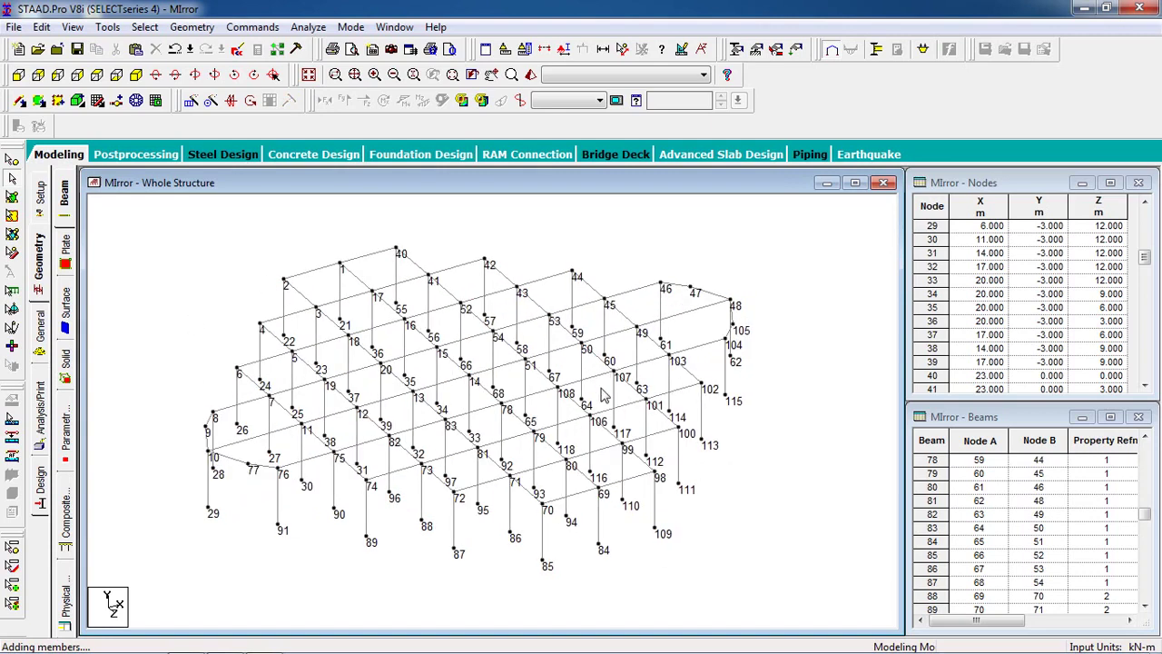
- Inspect the full mirrored floor in the 3D rendered view, and close the rendering
click(531, 74)
drag(626, 352, 617, 481)
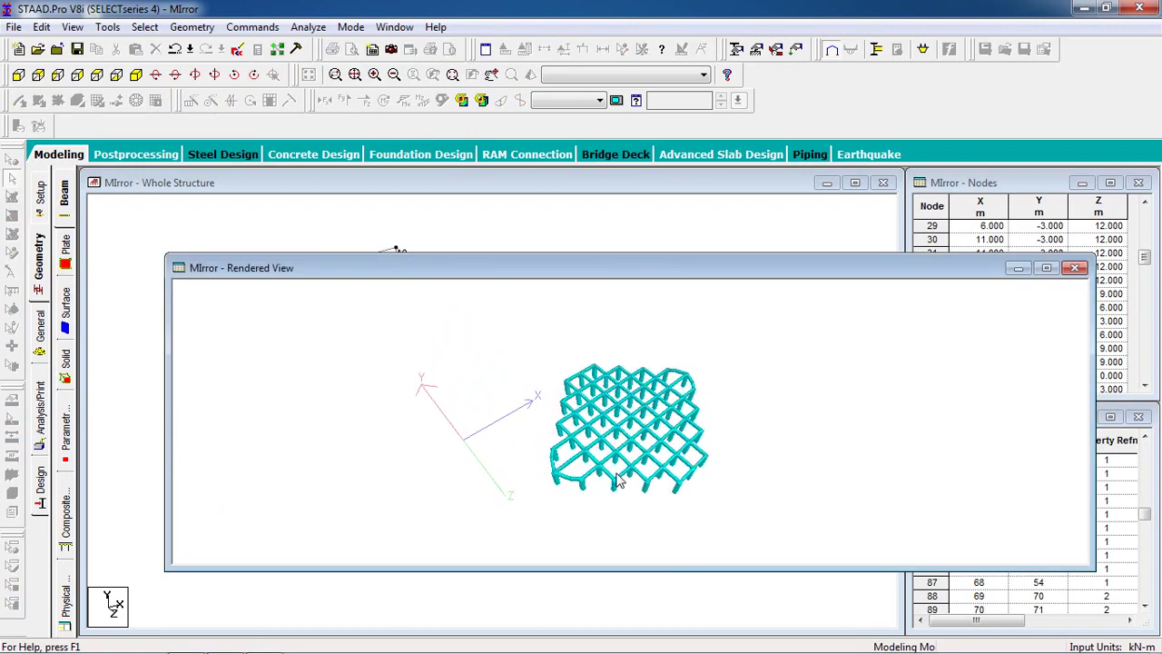
click(1074, 268)
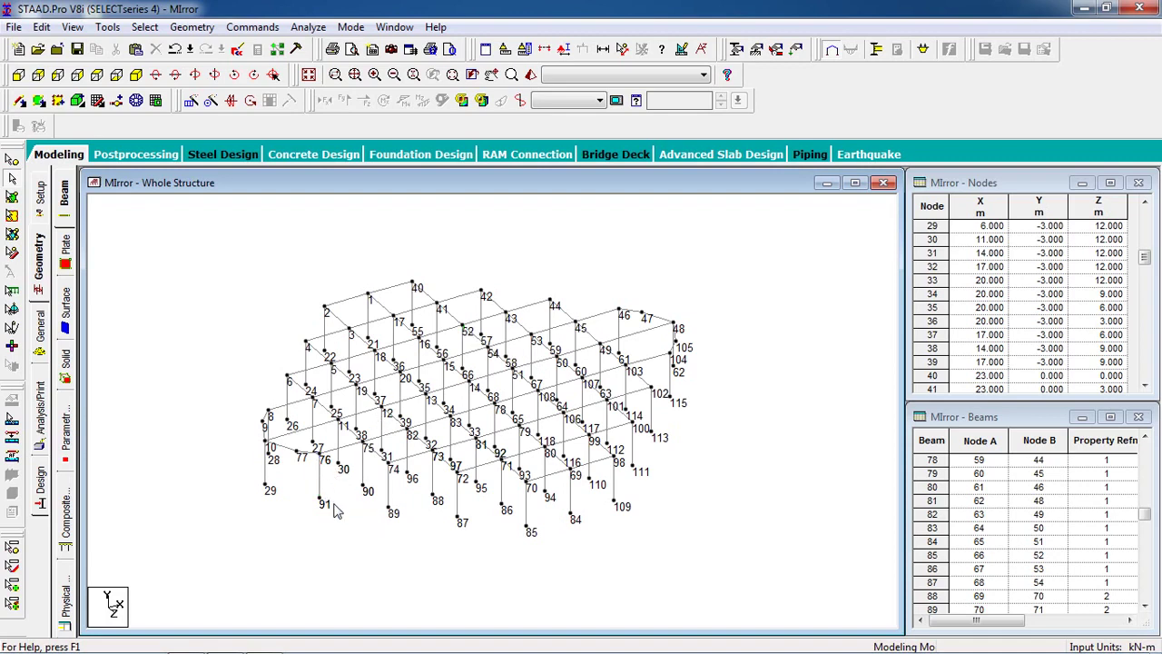
click(18, 74)
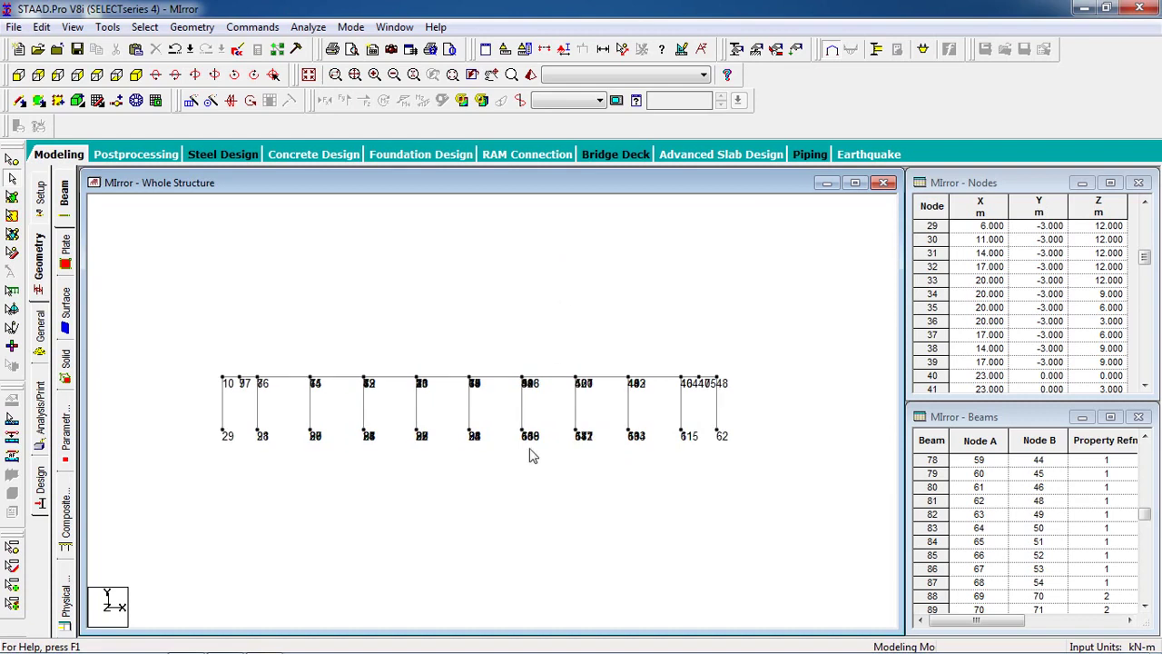
drag(766, 363, 192, 503)
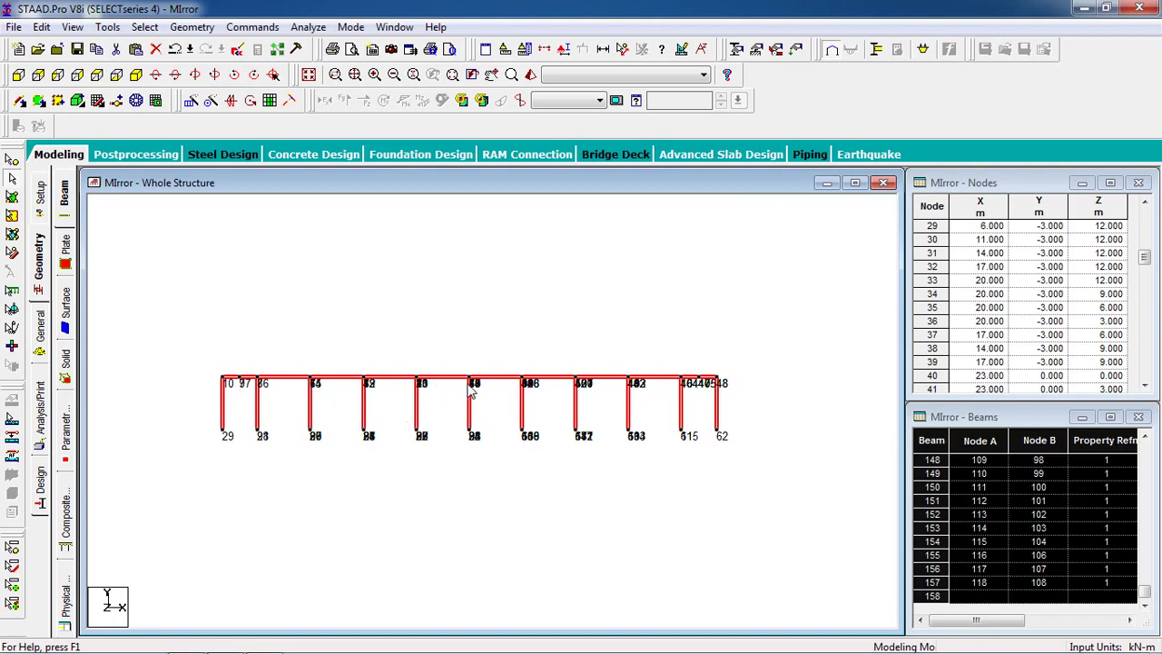
click(445, 337)
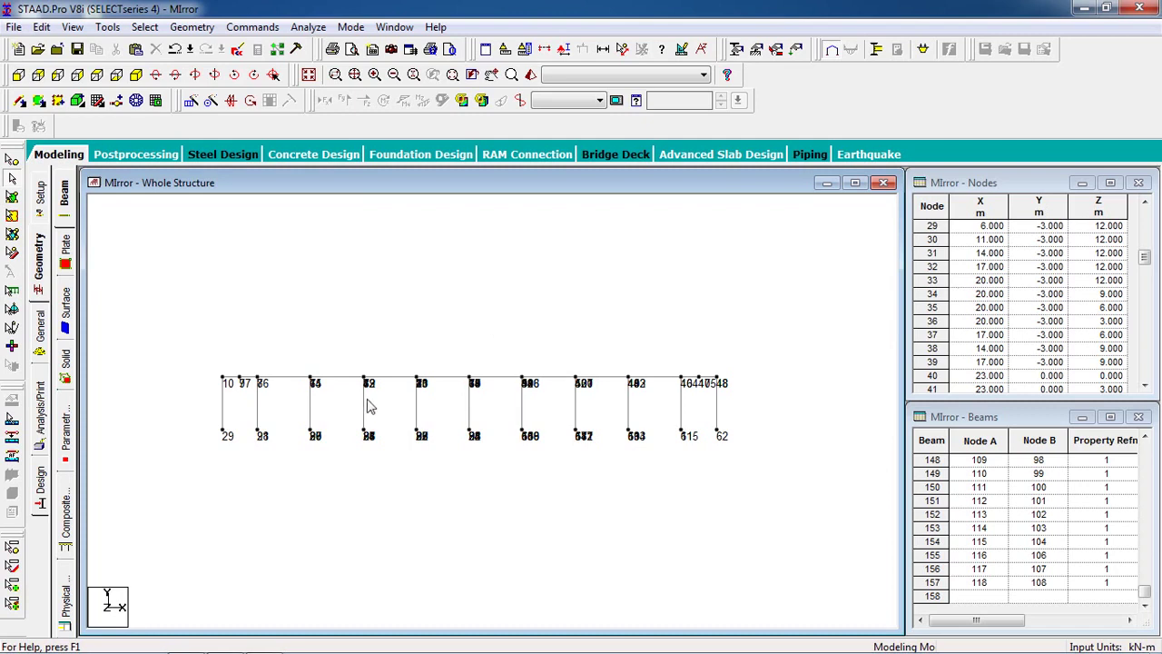
click(137, 74)
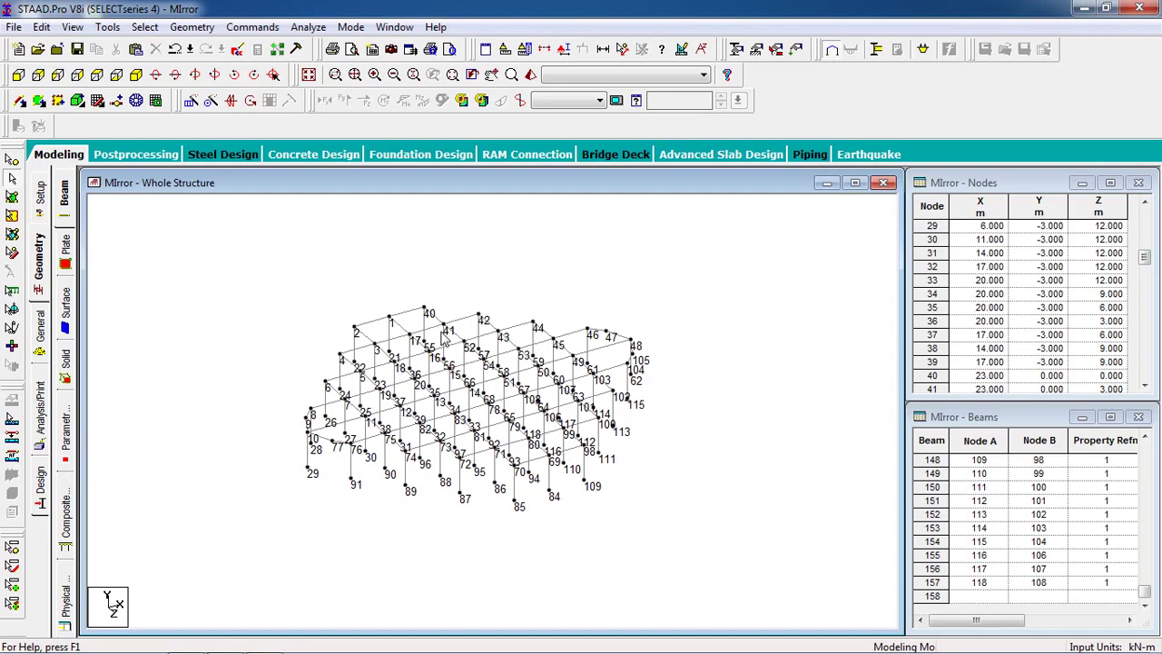
- Try to copy the whole frame, with all its nodes and members, to the clipboard
click(12, 255)
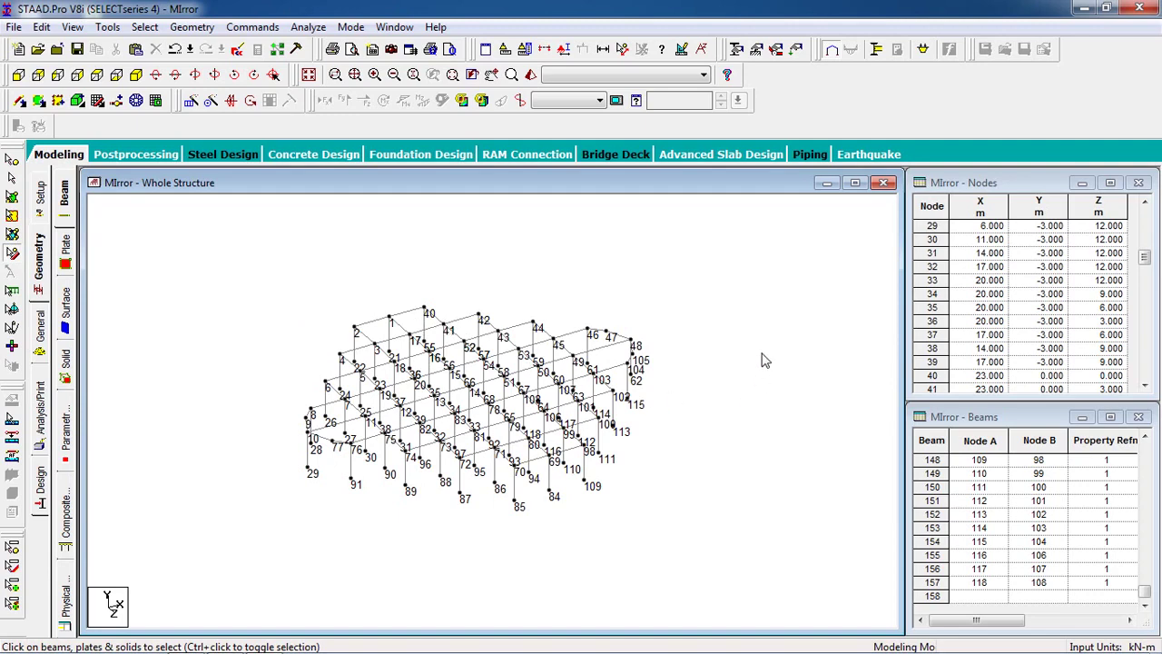
drag(758, 243, 196, 519)
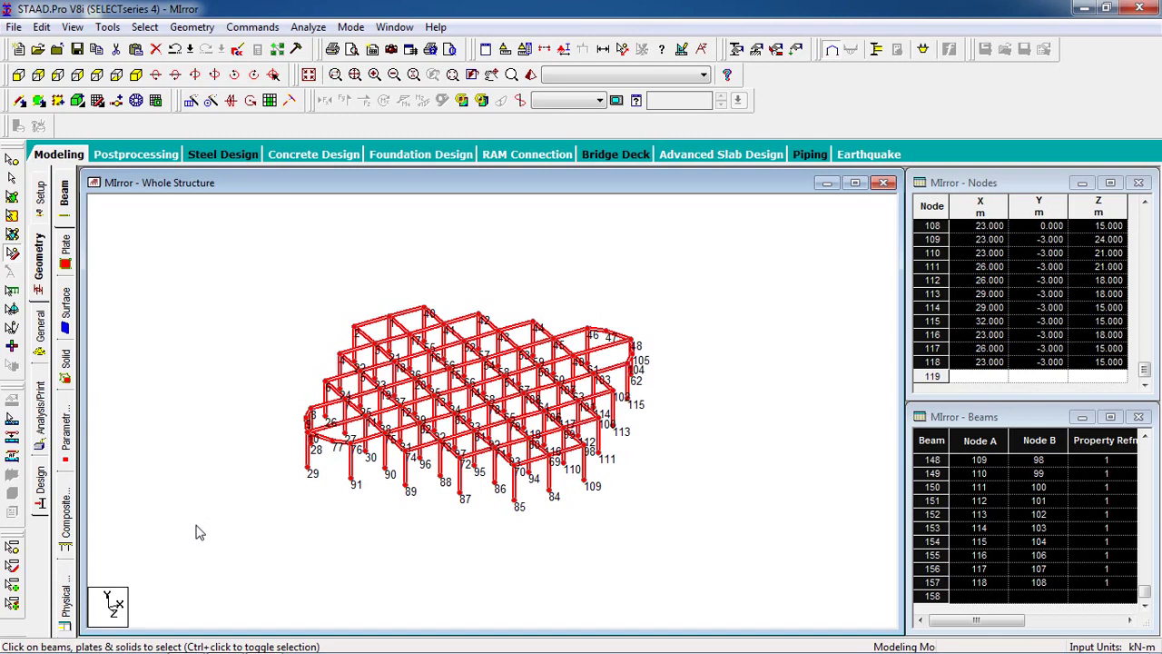
key(ctrl+c)
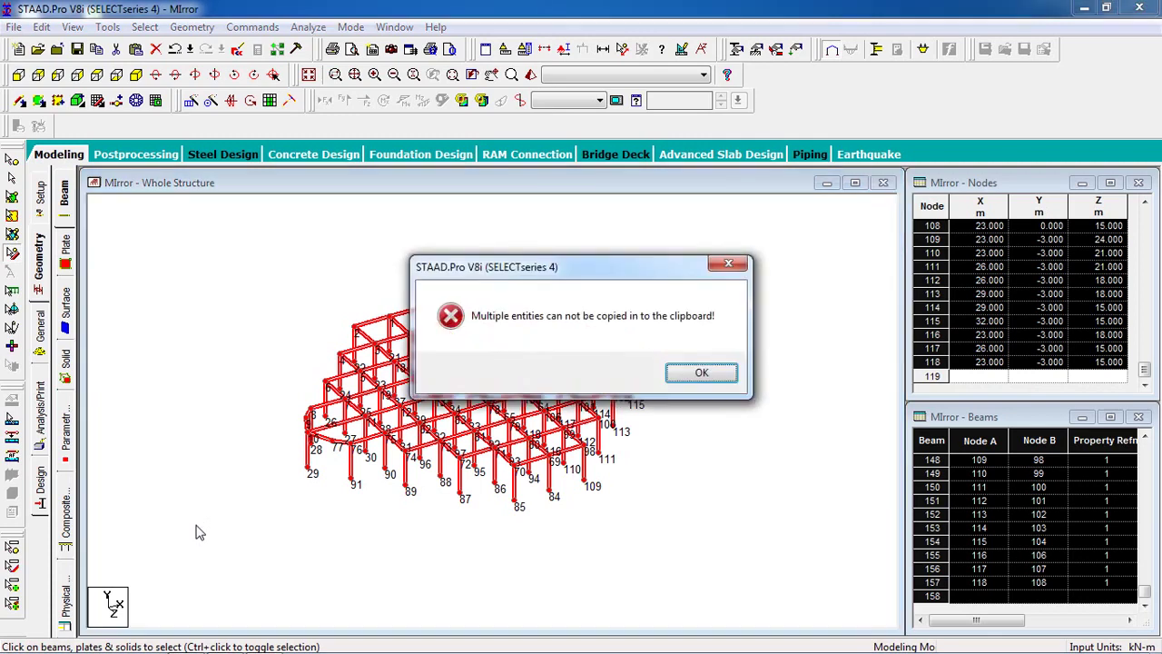
click(694, 375)
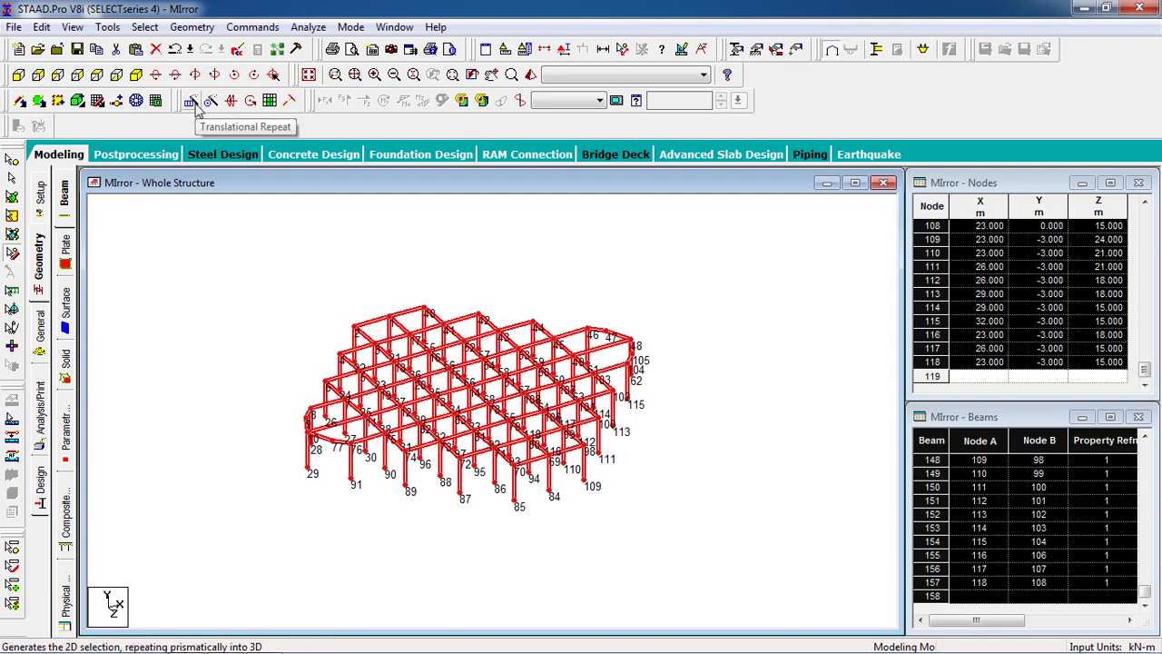
click(246, 216)
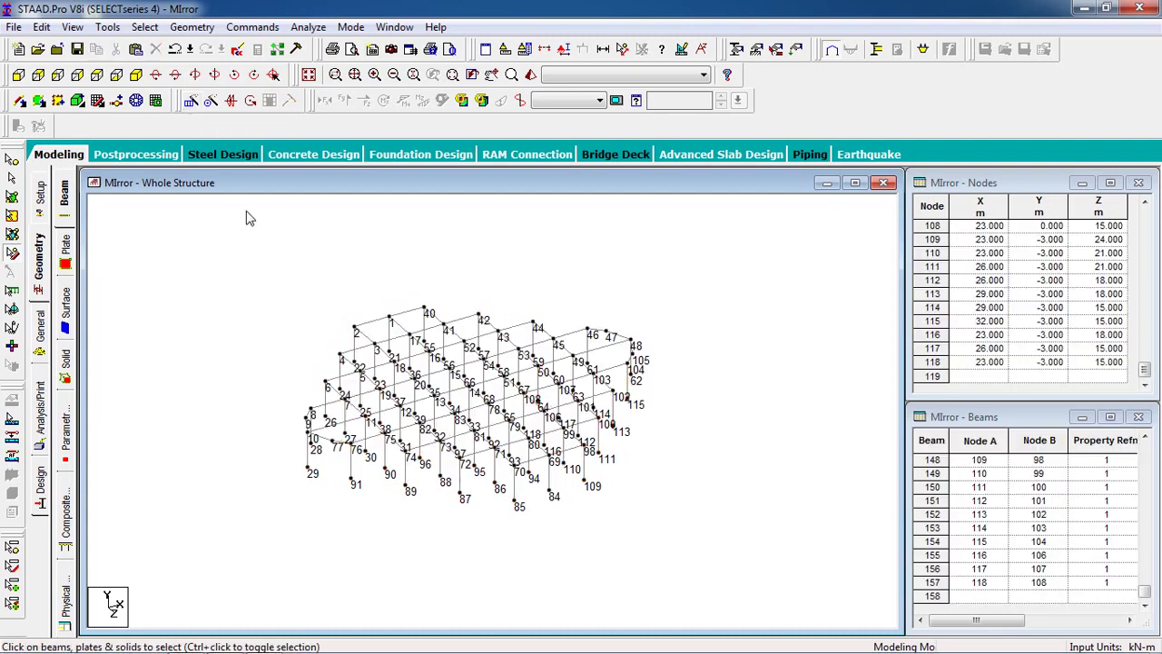
- Repeat the whole frame upward with a Translational Repeat in the global Y direction, using 2 steps at 3 m spacing
drag(734, 260, 155, 553)
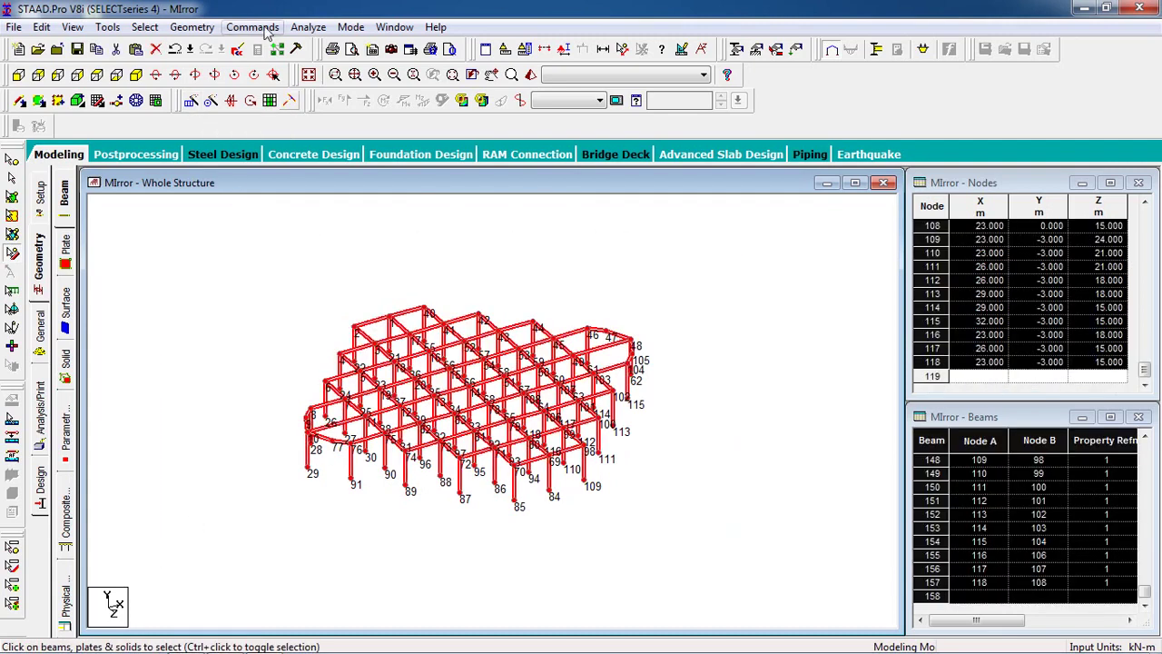
click(192, 101)
click(406, 412)
double_click(609, 401)
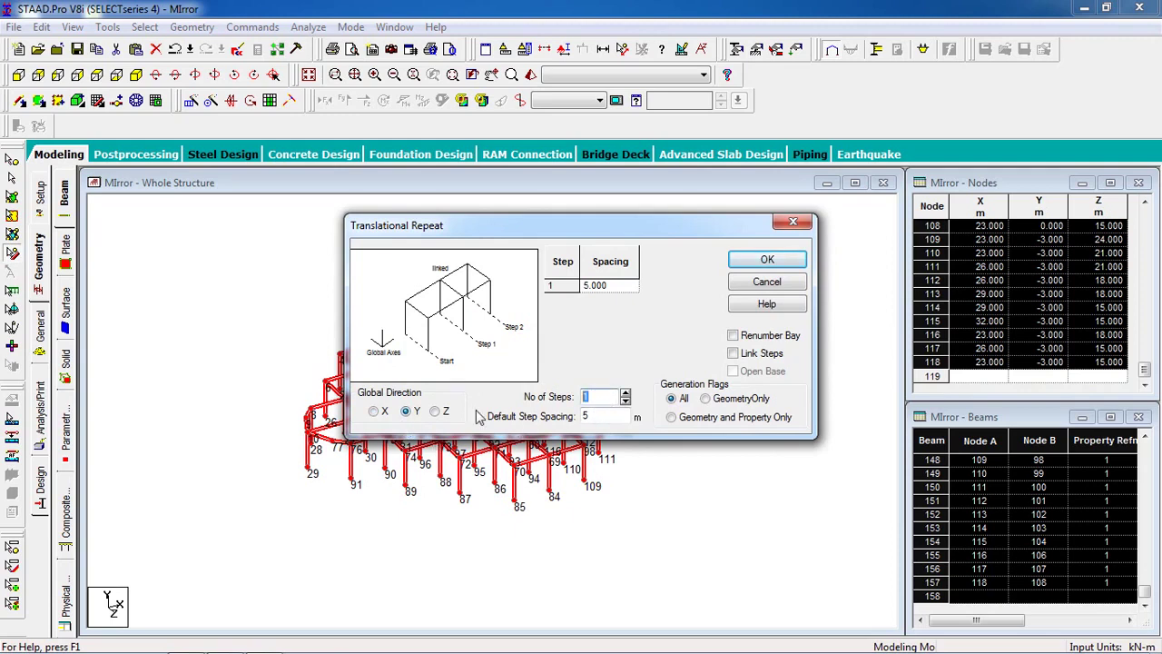
text(2)
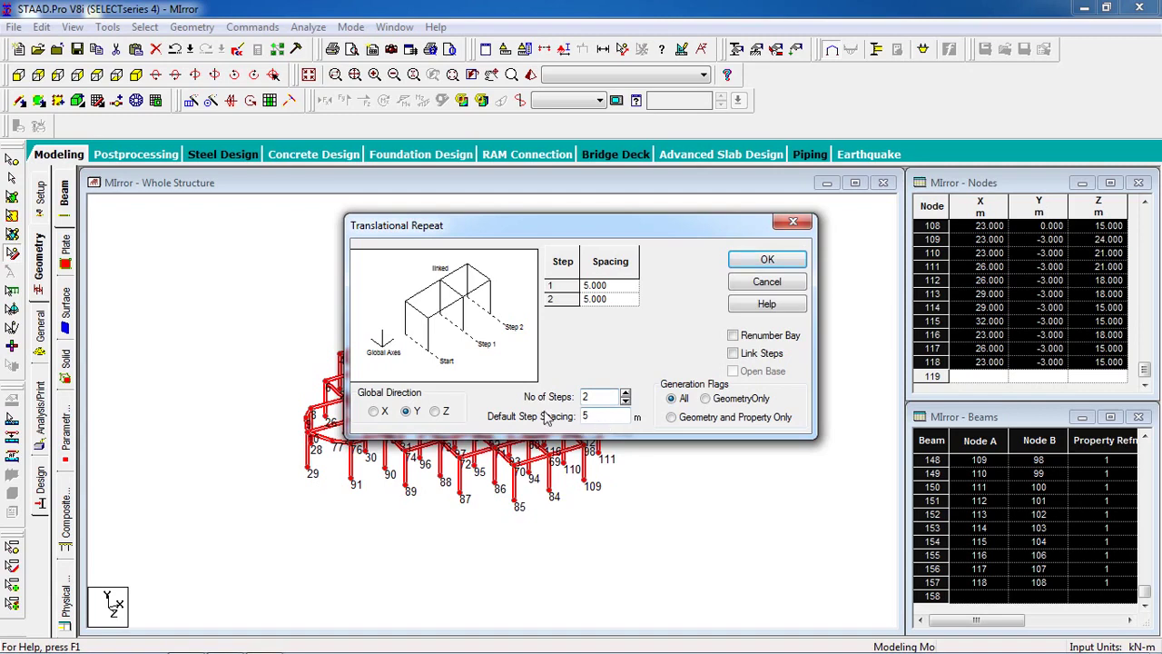
key(Tab)
click(768, 262)
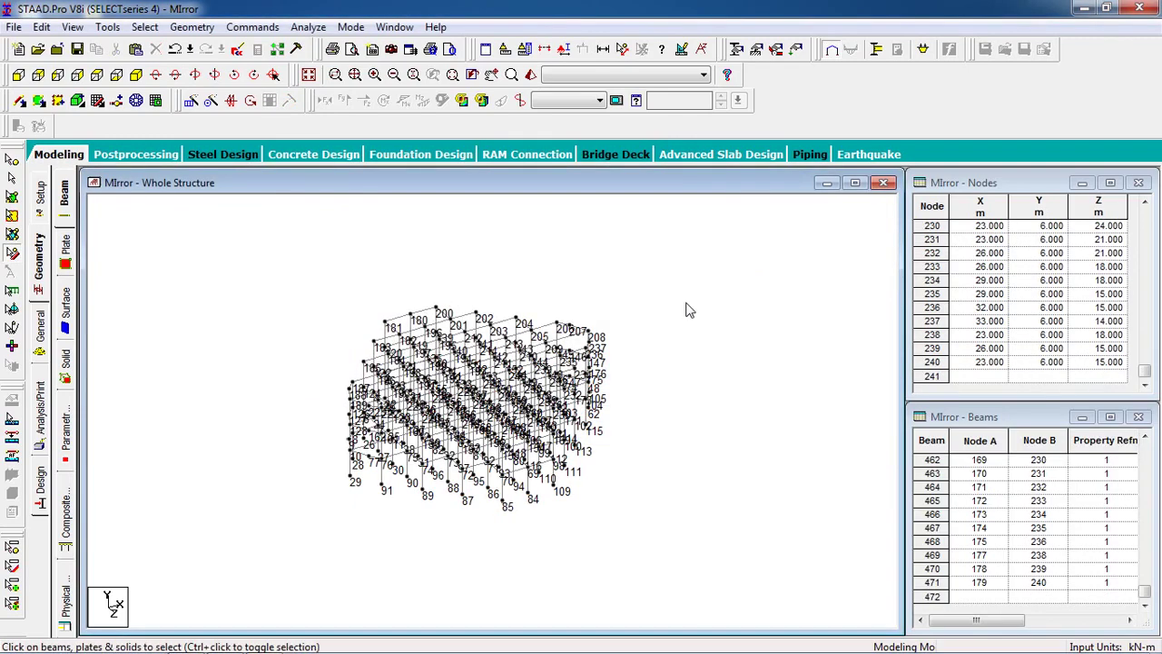
- Examine the multi-storey frame in the 3D rendering and from the front, and decline the automatic save
scroll(459, 215, up, 3)
scroll(542, 343, up, 2)
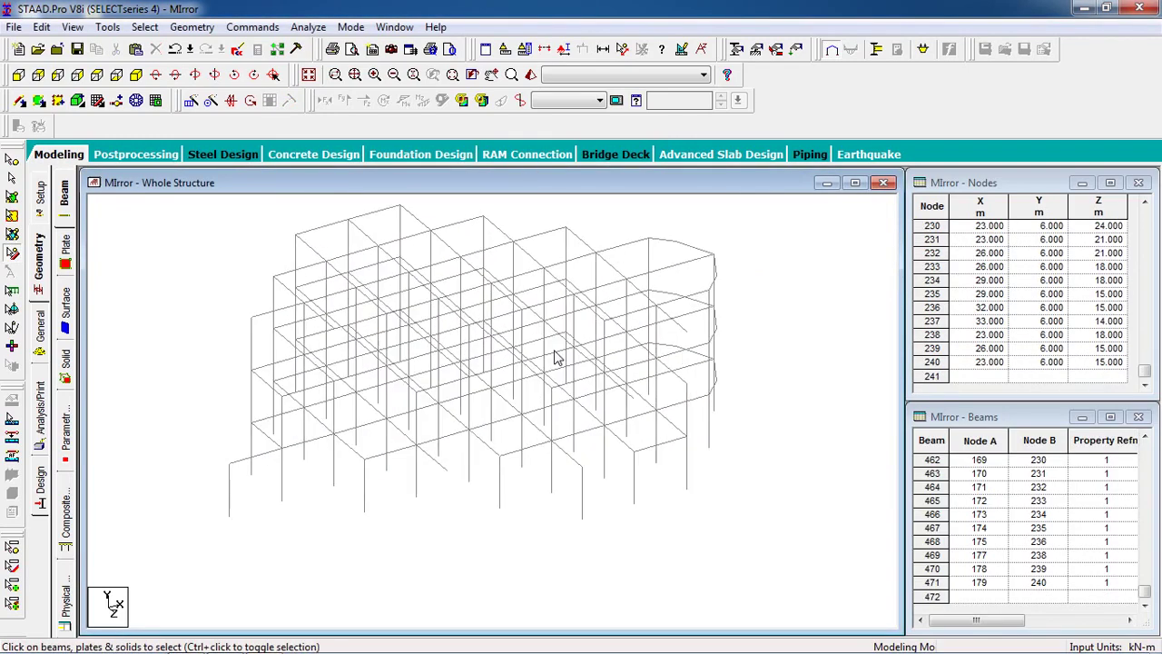
click(512, 74)
mouse_move(680, 456)
mouse_down()
mouse_move(681, 468)
mouse_move(663, 389)
mouse_move(626, 441)
mouse_move(619, 484)
mouse_move(656, 571)
mouse_move(650, 499)
mouse_move(672, 472)
mouse_up()
click(1096, 290)
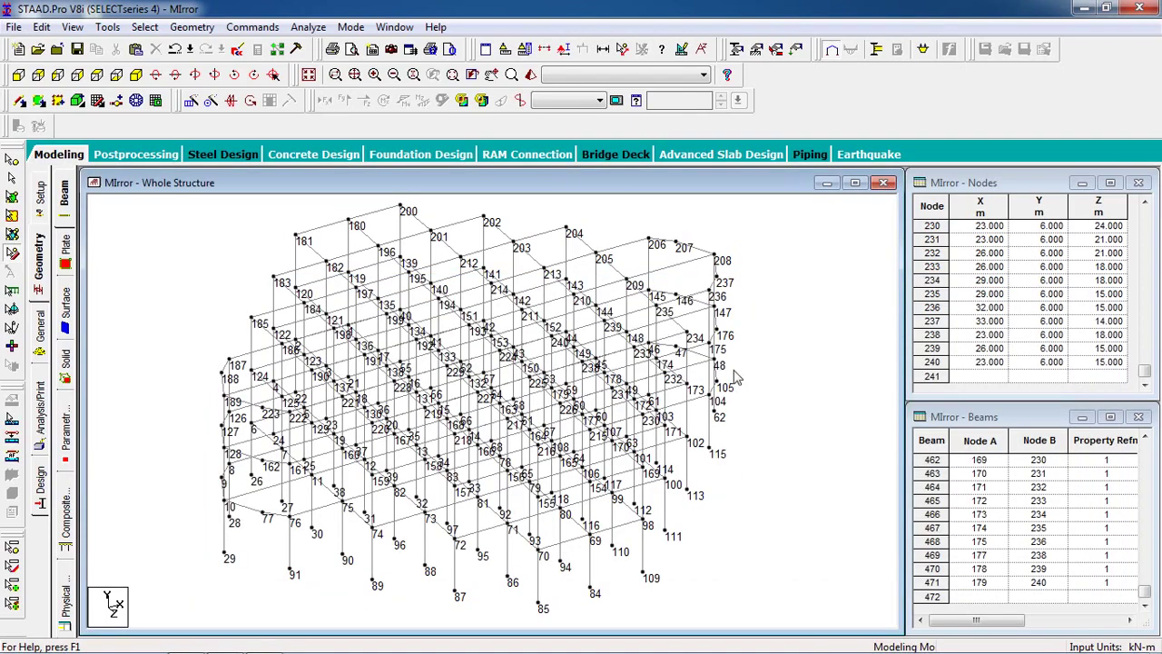
click(18, 75)
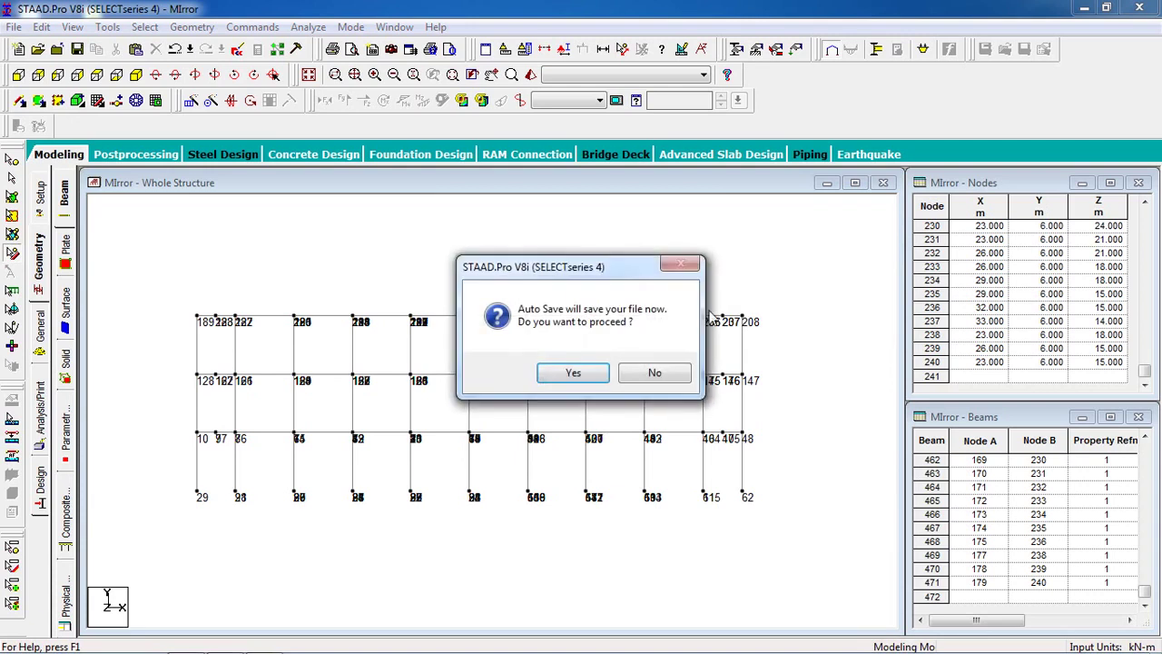
click(657, 374)
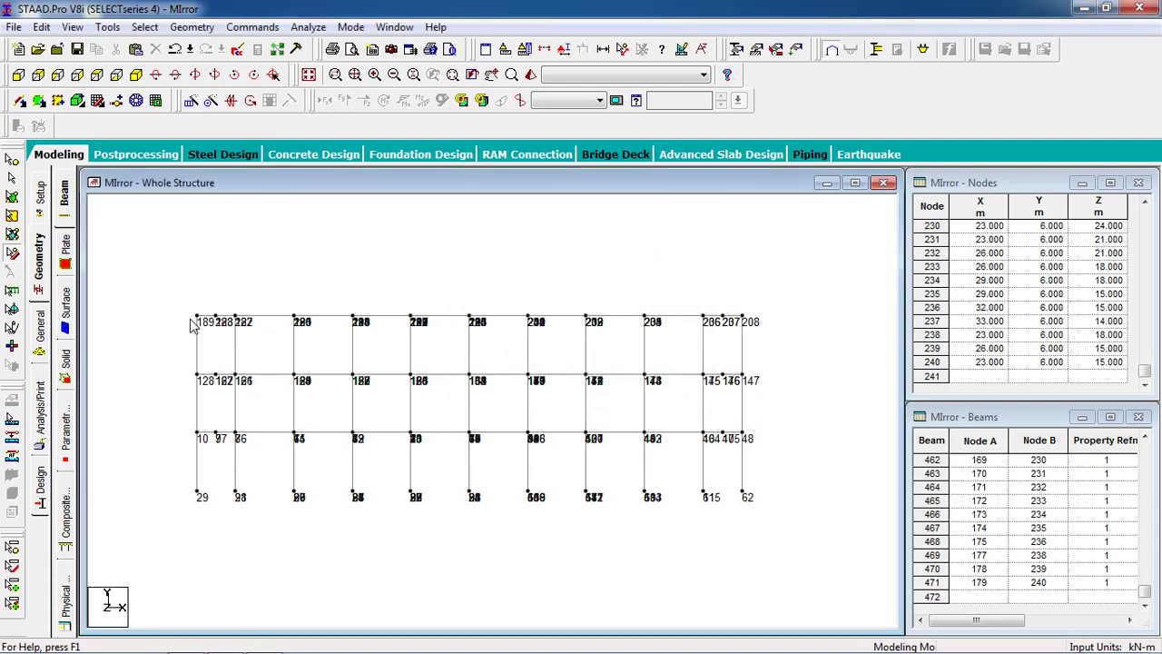
- Select the lower two levels of floor beams and the columns of the upper two storeys, excluding roof beams and ground-storey columns
click(11, 180)
drag(789, 337, 158, 445)
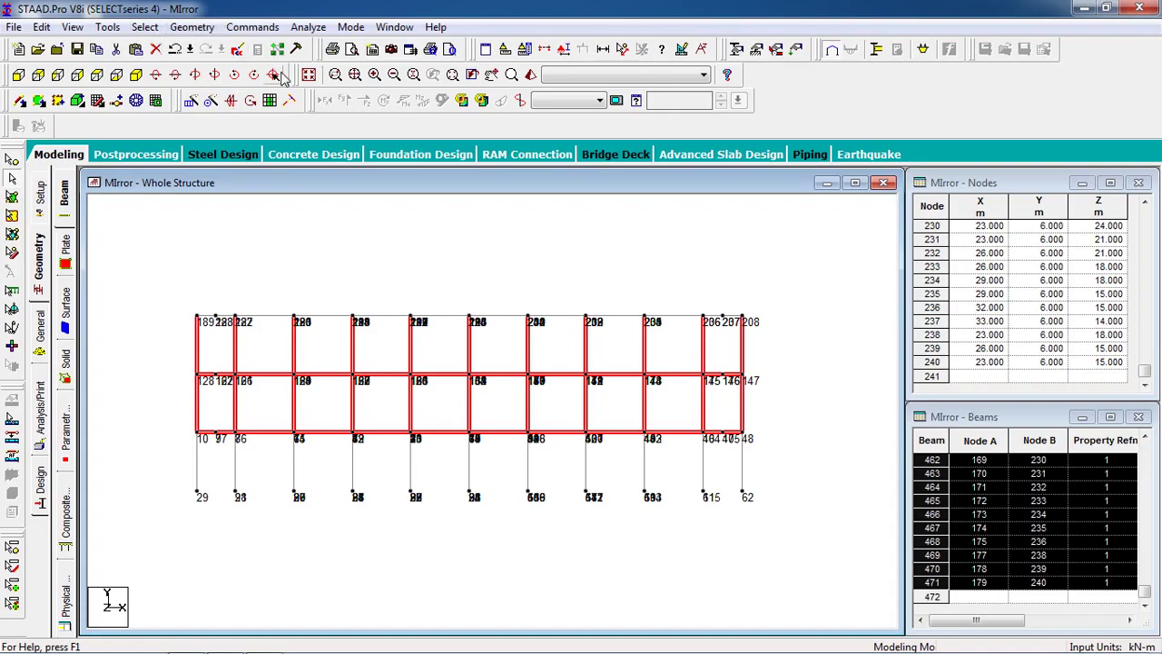
click(136, 74)
scroll(418, 282, up, 5)
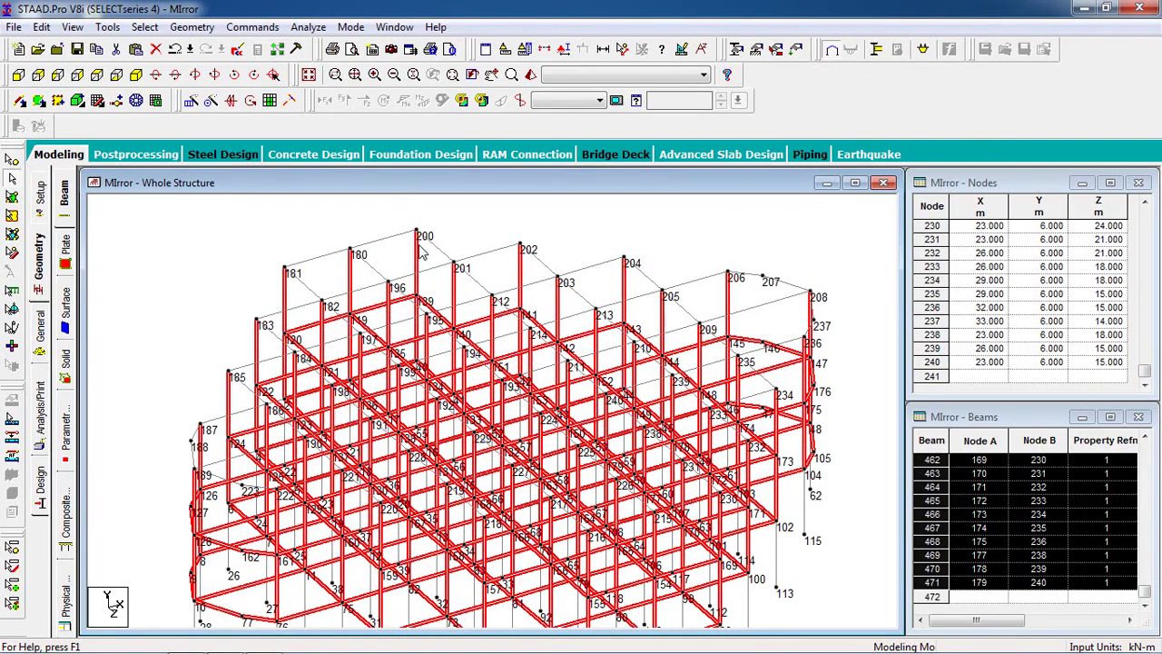
- Mirror the selected members about the X-Z plane through node 200 in Copy mode, and clear the selection
click(203, 29)
click(204, 391)
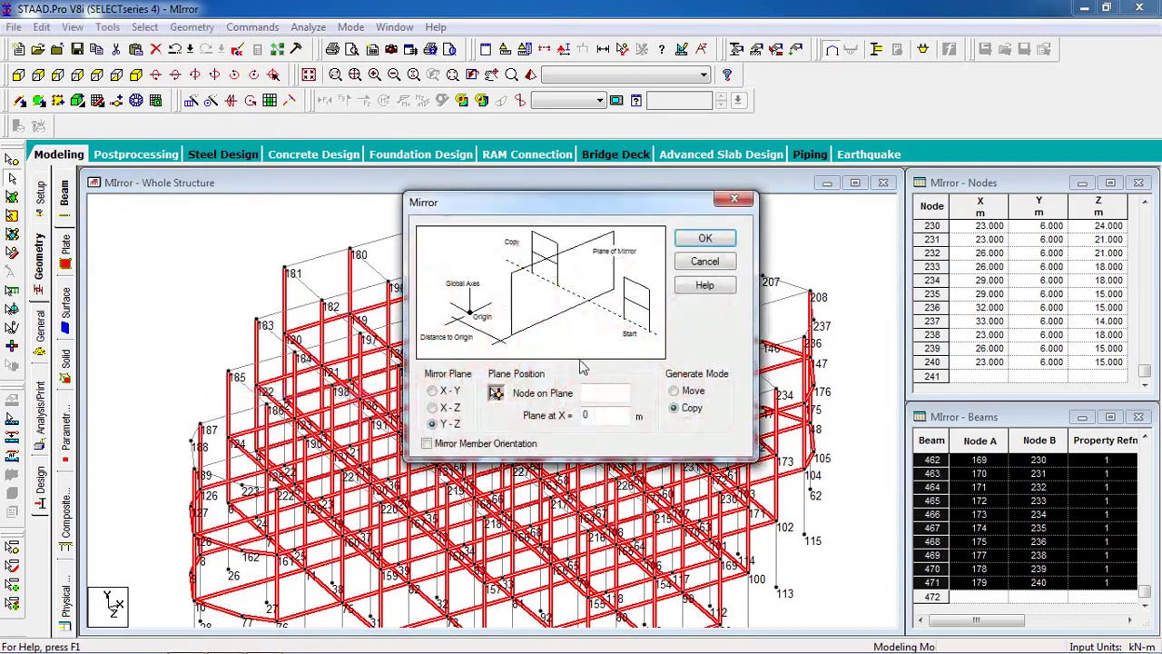
click(433, 407)
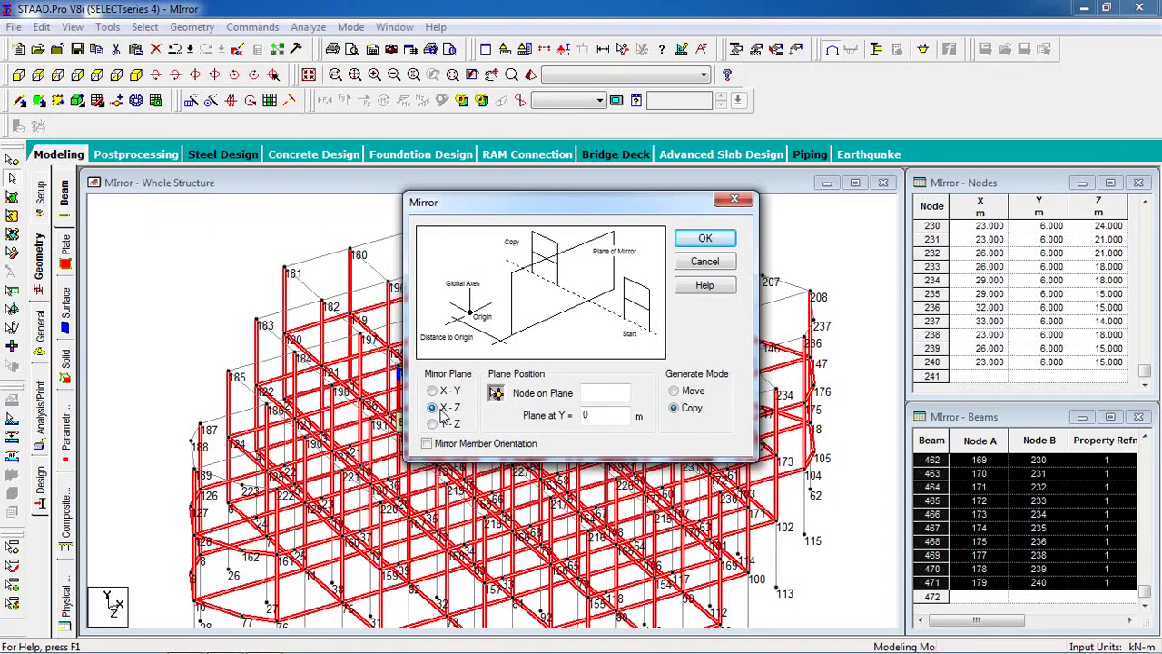
click(596, 395)
drag(514, 201, 586, 246)
text(200)
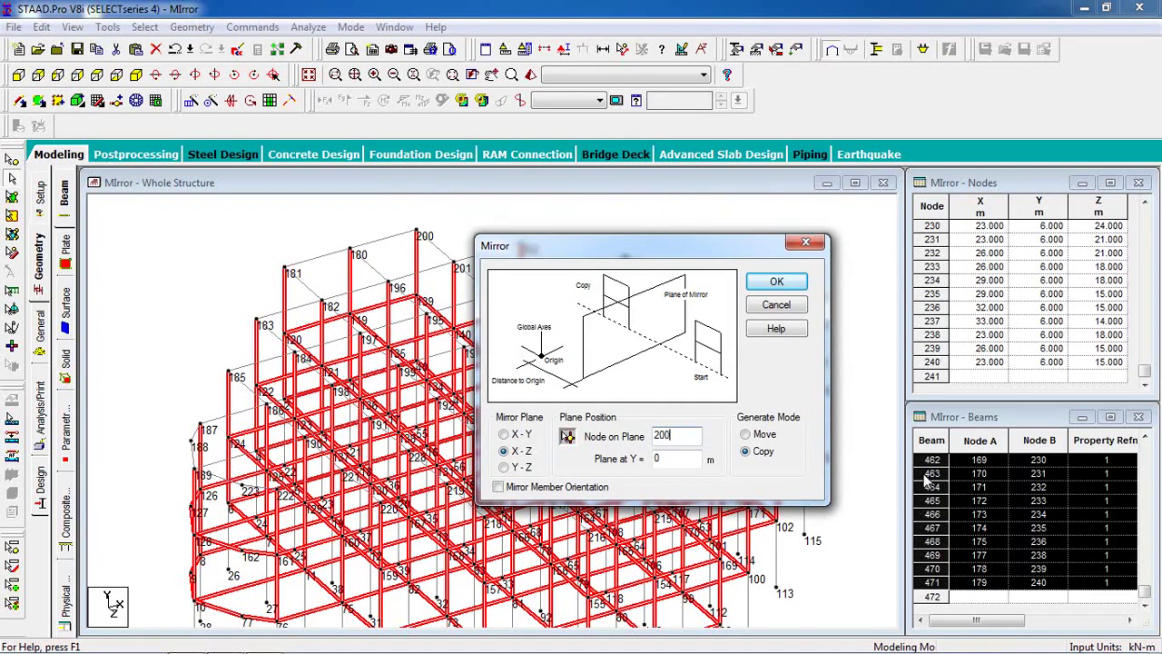
click(774, 283)
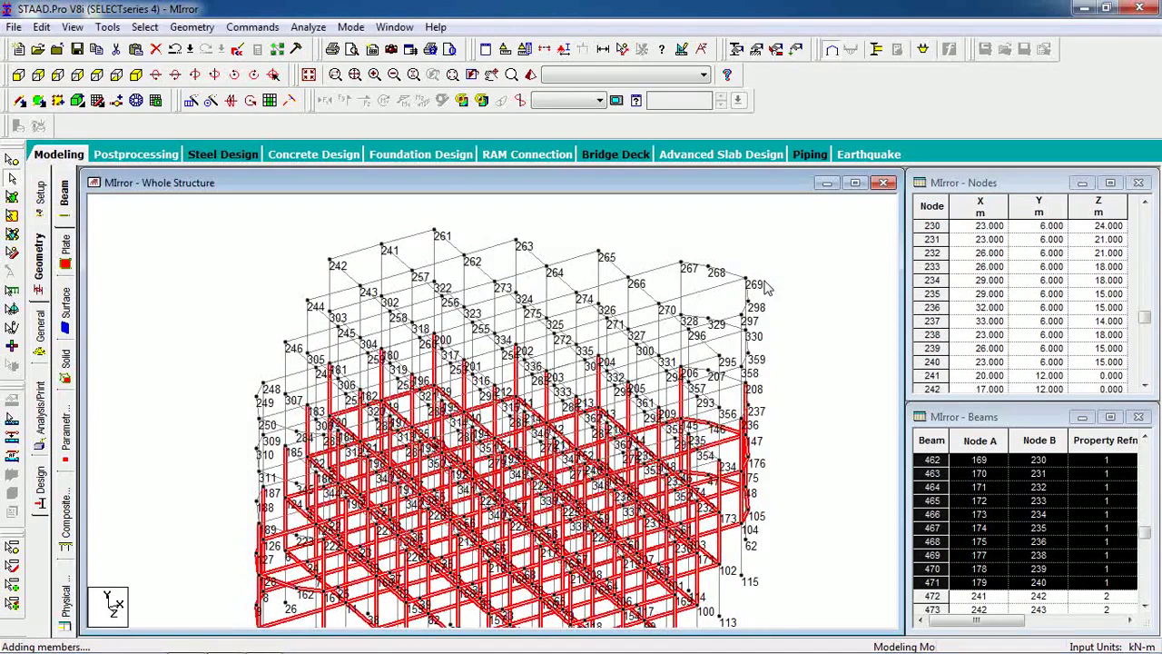
click(825, 287)
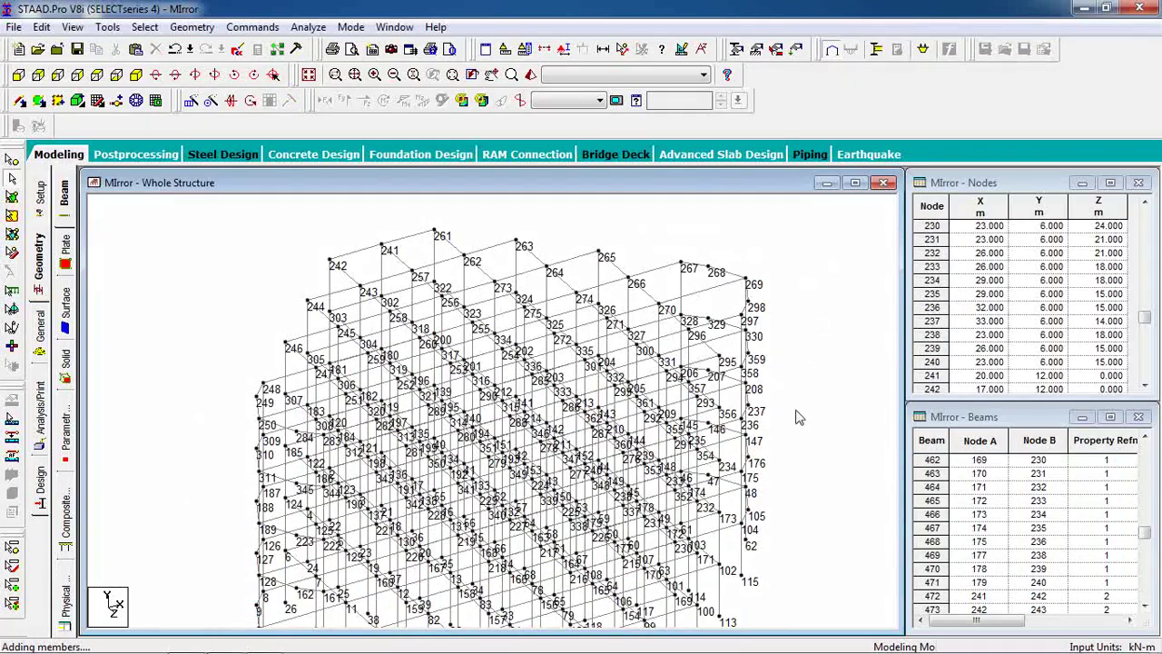
- Examine the taller mirrored frame in the 3D rendered view, close the rendering, and check the whole wireframe model
click(530, 74)
drag(642, 468, 762, 490)
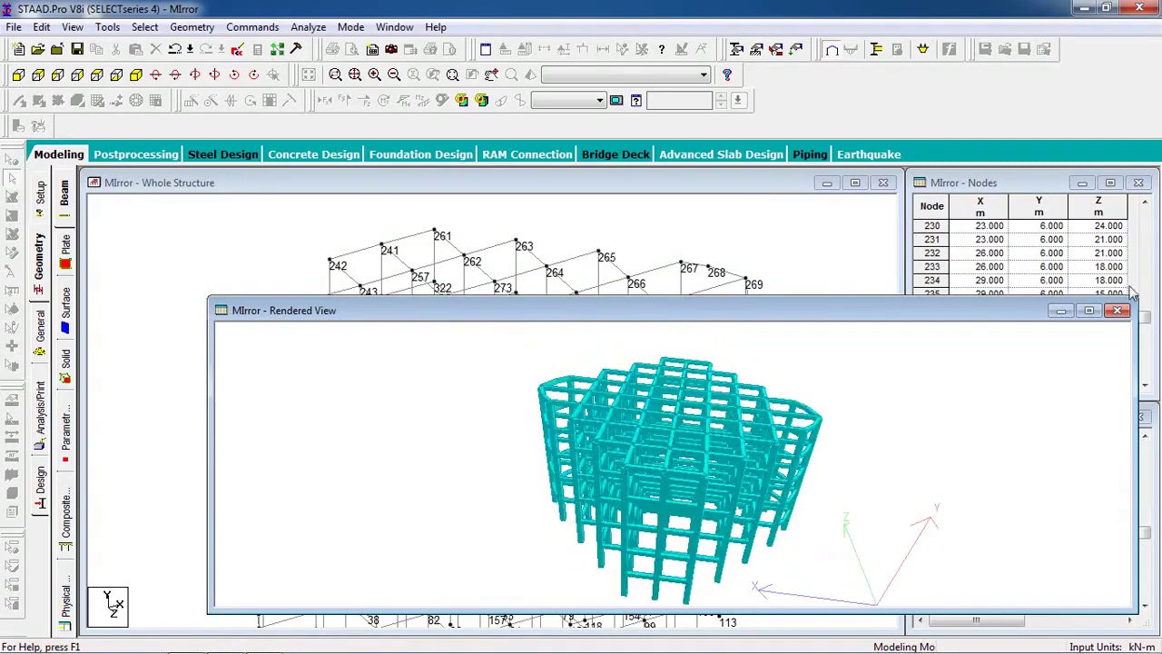
click(1118, 310)
scroll(789, 345, down, 4)
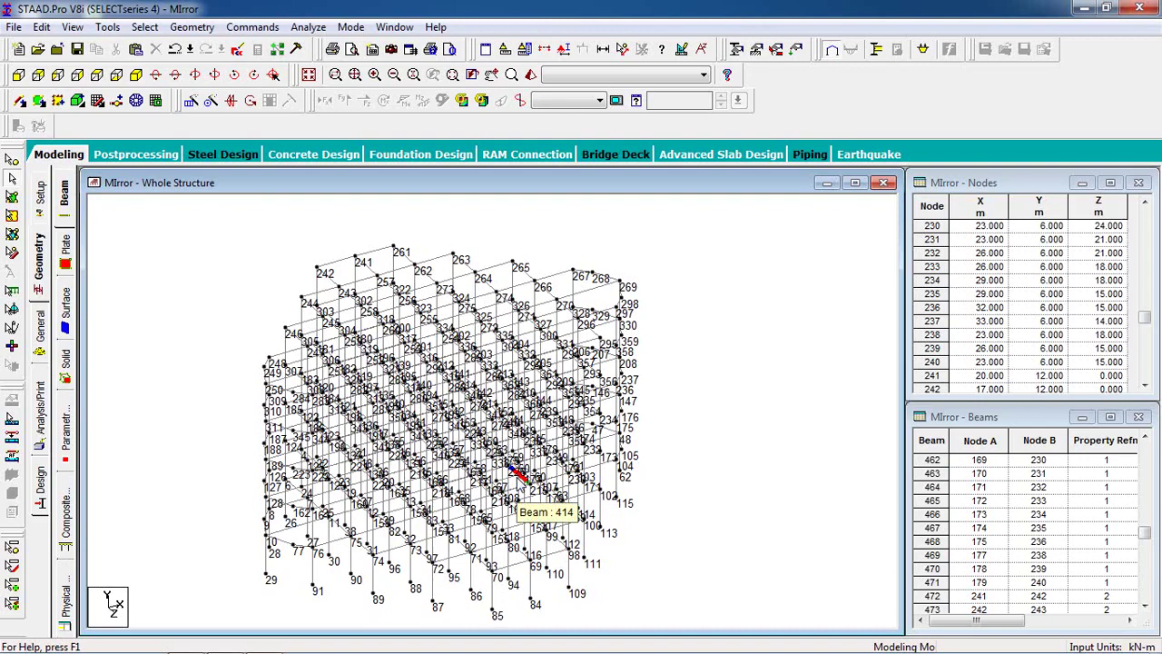
scroll(520, 479, down, 1)
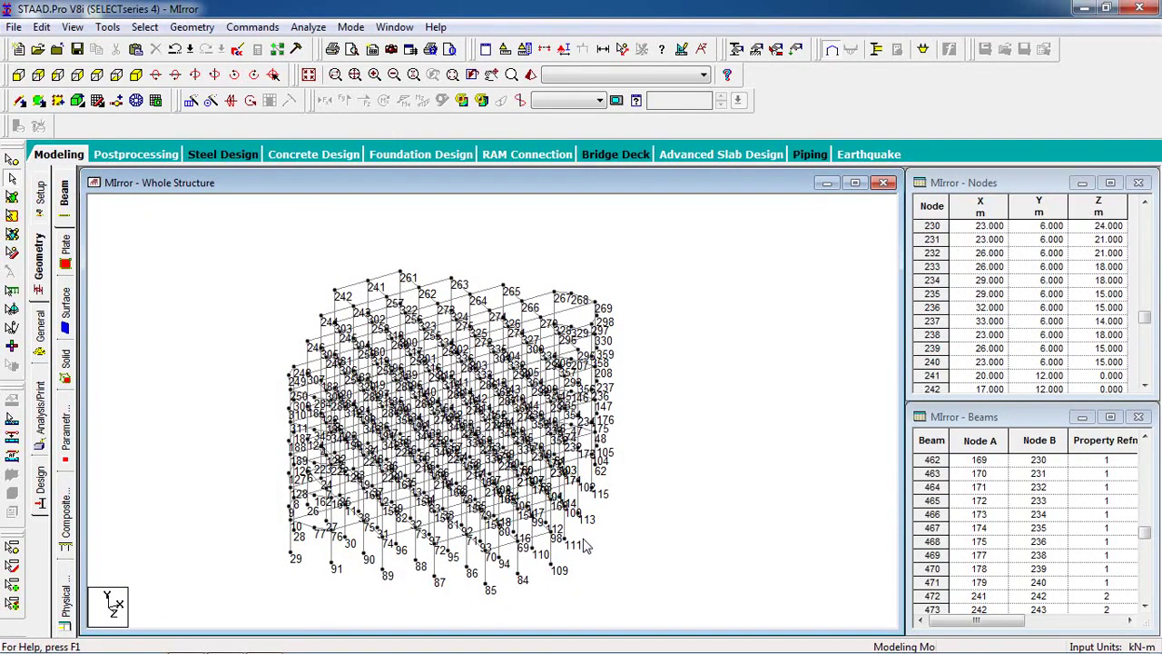
scroll(585, 545, up, 2)
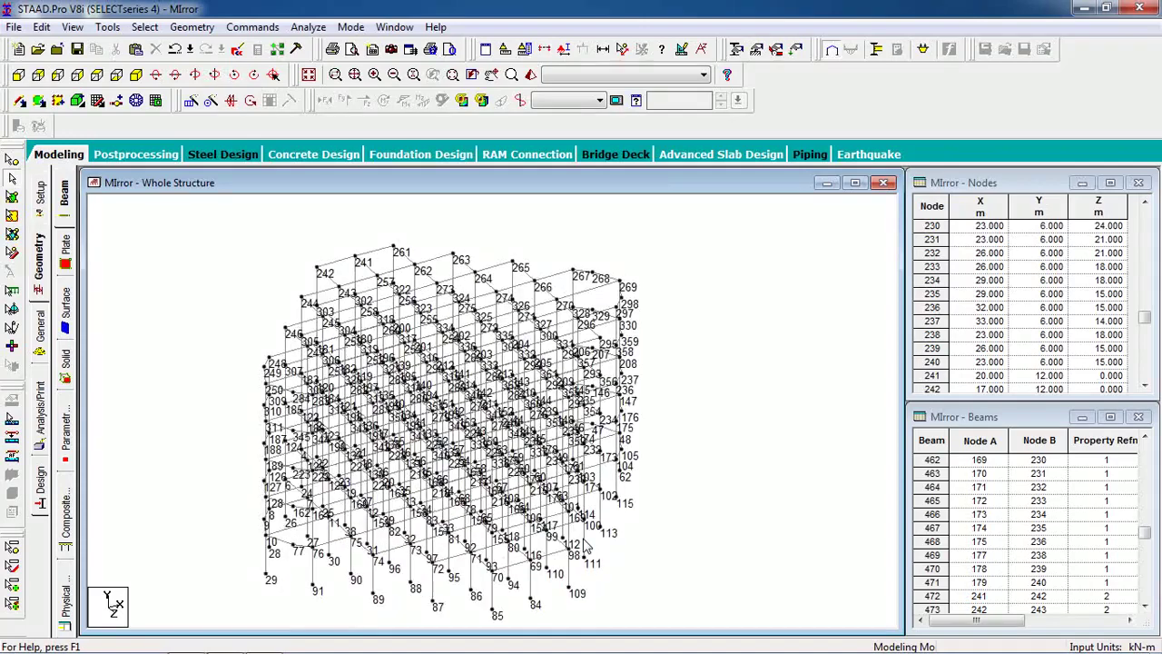